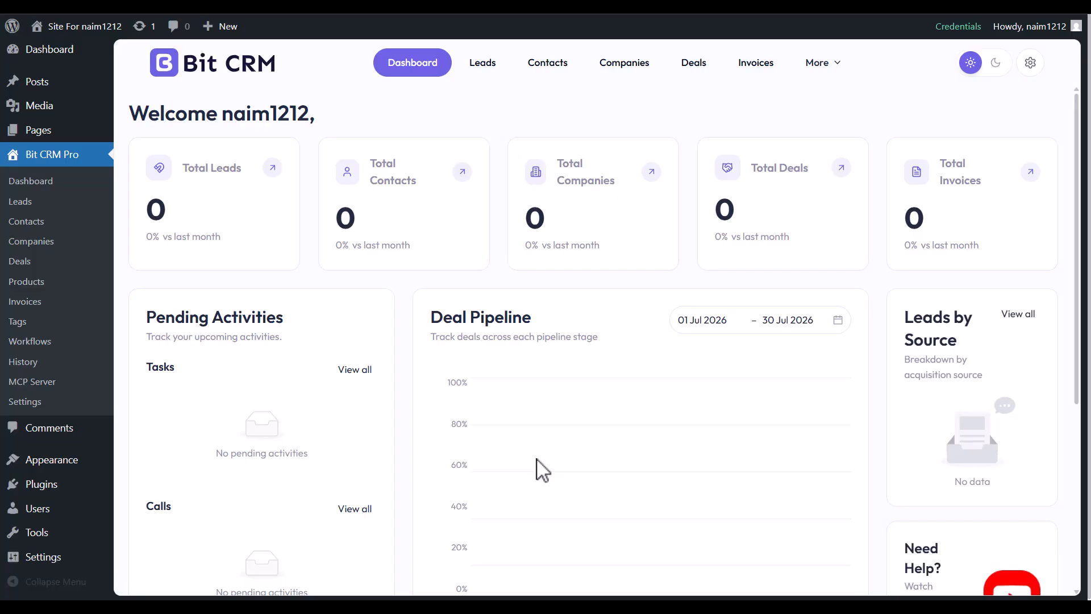
Open the Deals kanban board with its empty Initial Contact, Qualification, Proposal and Negotiation columns.
click(693, 65)
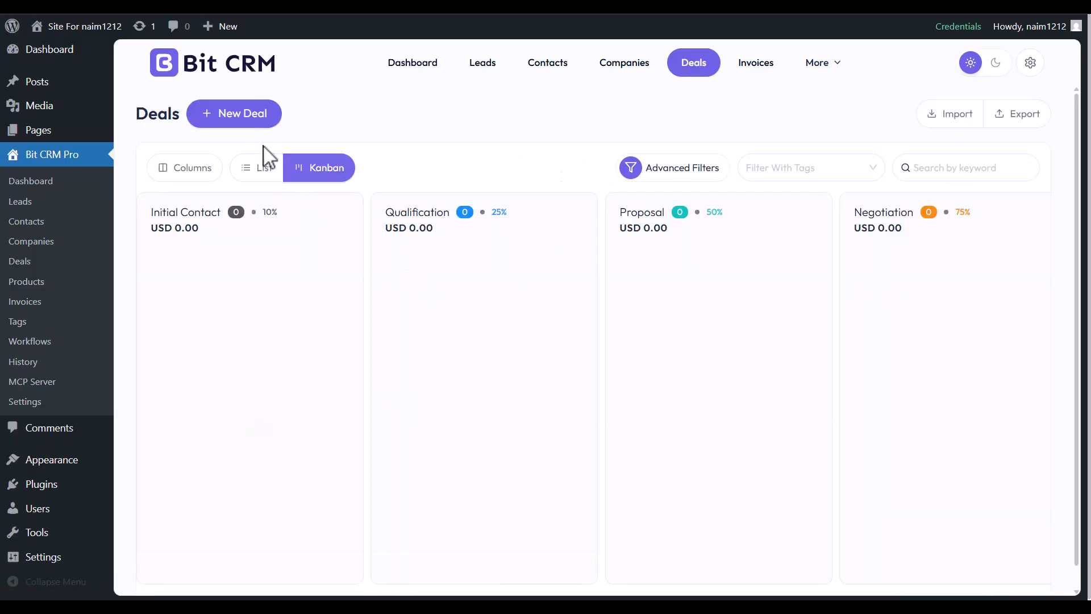
Start a new deal named 'Bit CRM Enterprise Subscription'.
click(226, 116)
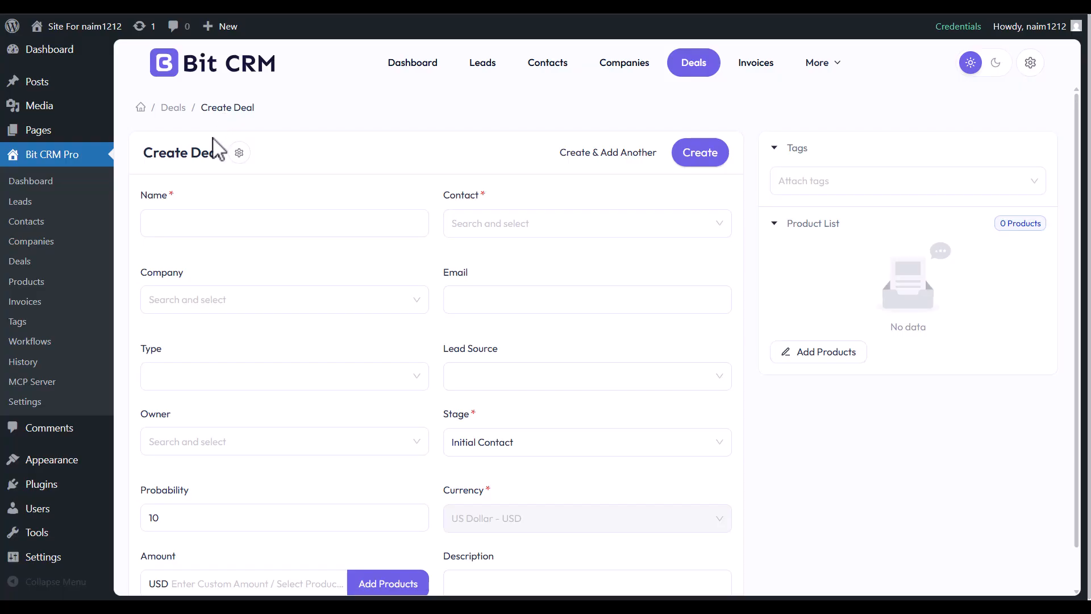
click(174, 223)
text(Bit CRM Enterprise Subscription)
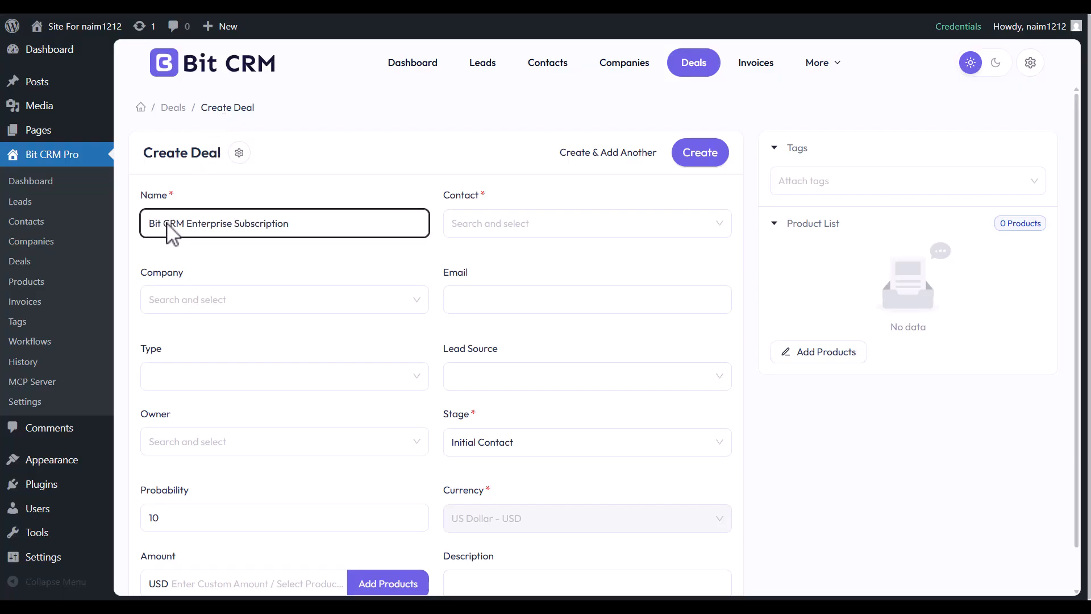
Create a new contact for the deal, entering the contact's name, with US Dollar - USD currency.
click(492, 226)
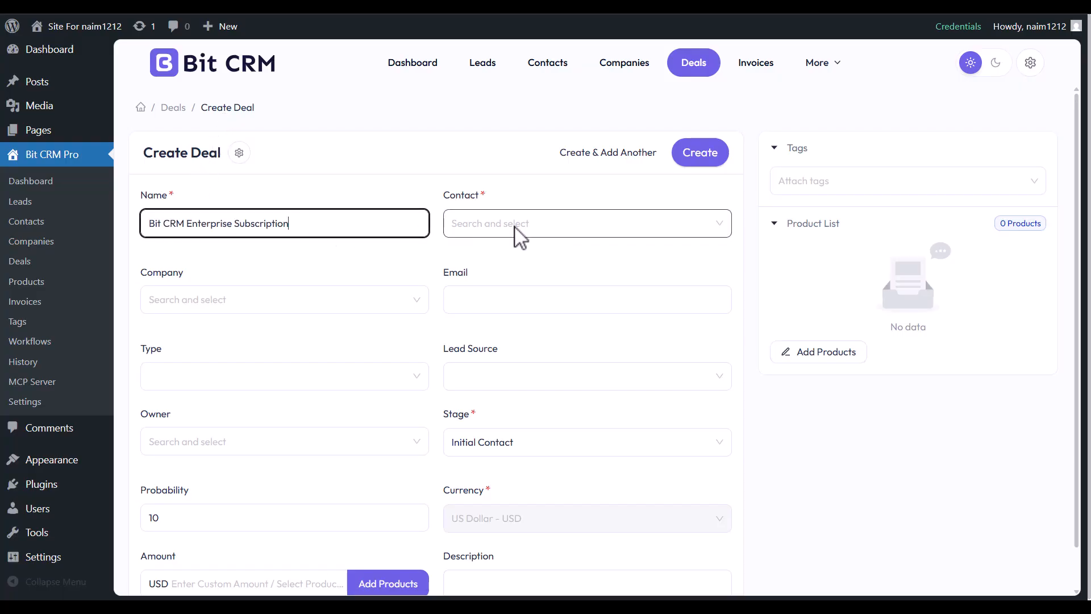
click(591, 300)
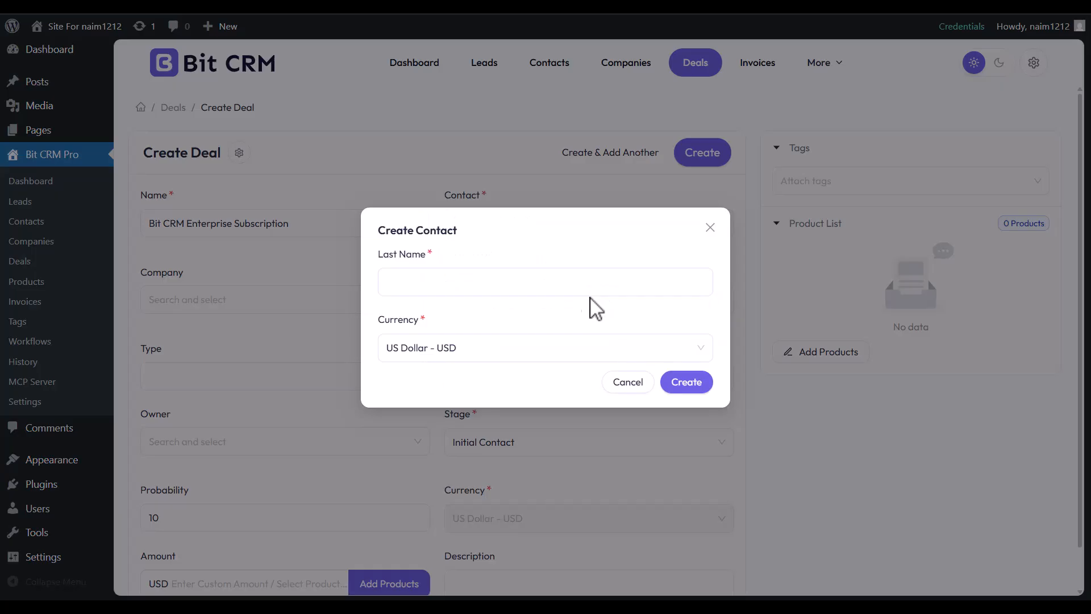
click(440, 290)
click(441, 353)
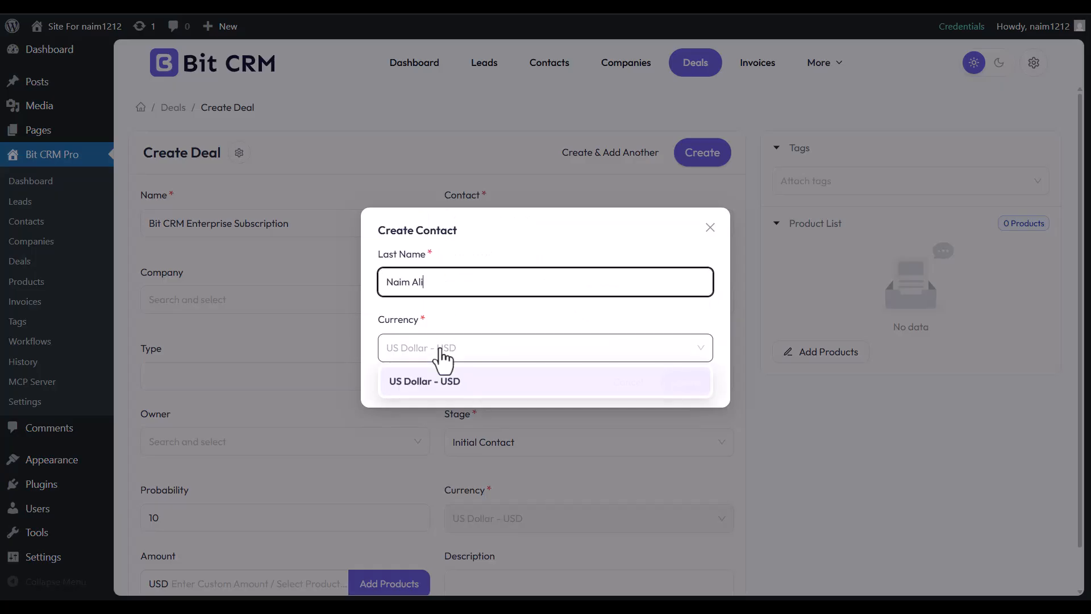
click(442, 382)
click(688, 388)
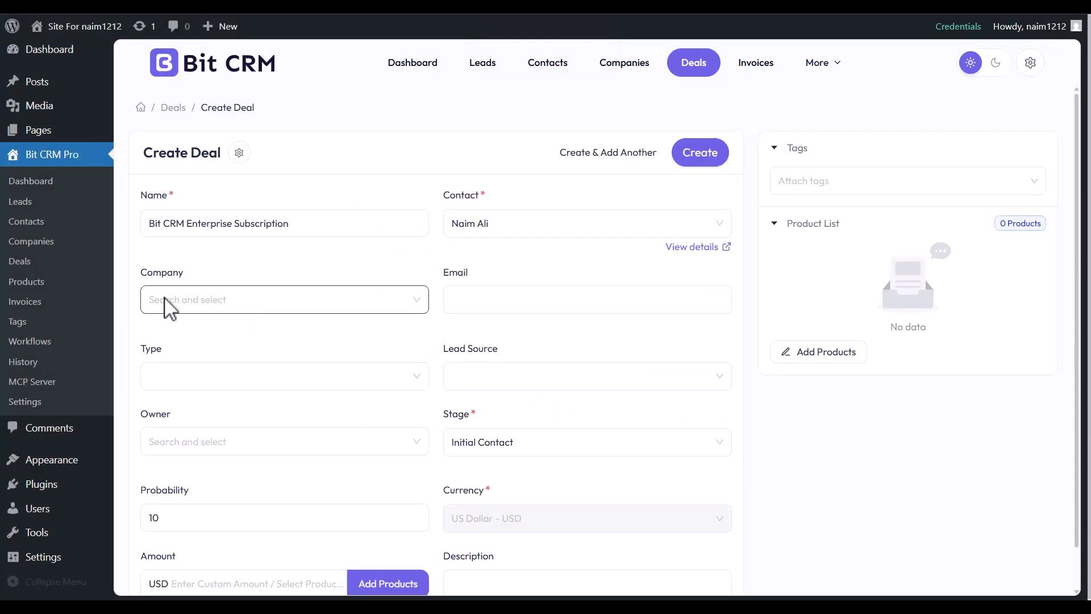
Create and assign a new company 'Bit Code' with US Dollar - USD currency.
click(167, 301)
click(287, 371)
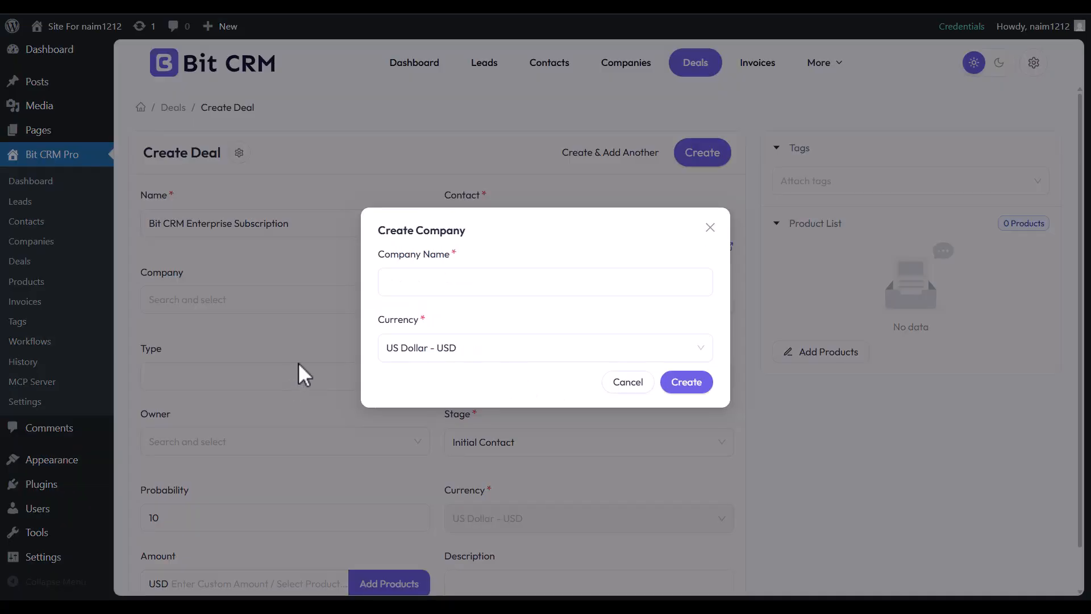
text(Bit Code)
click(418, 354)
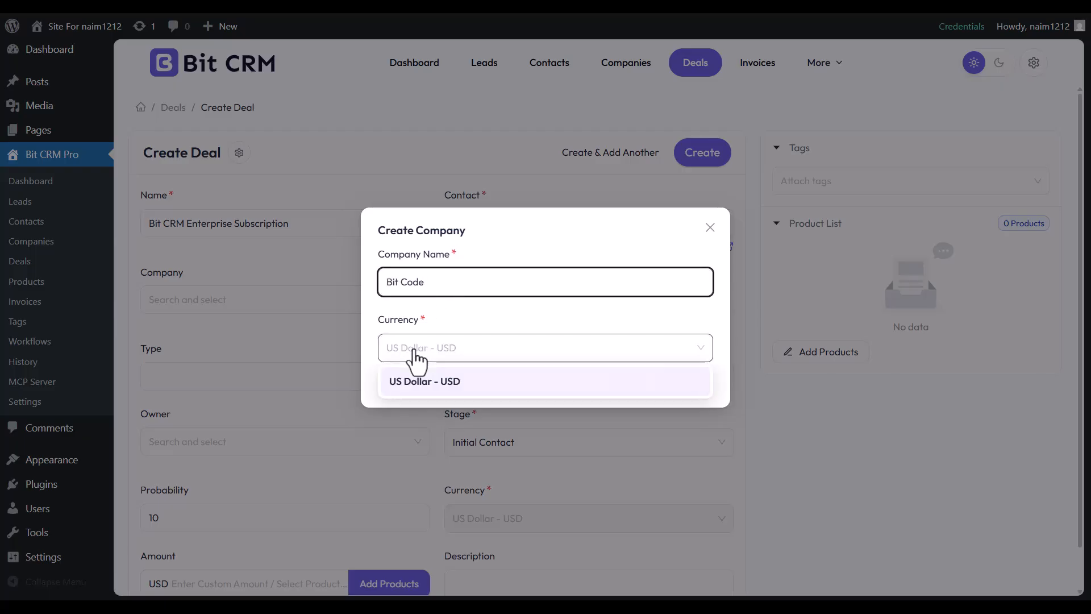
click(411, 390)
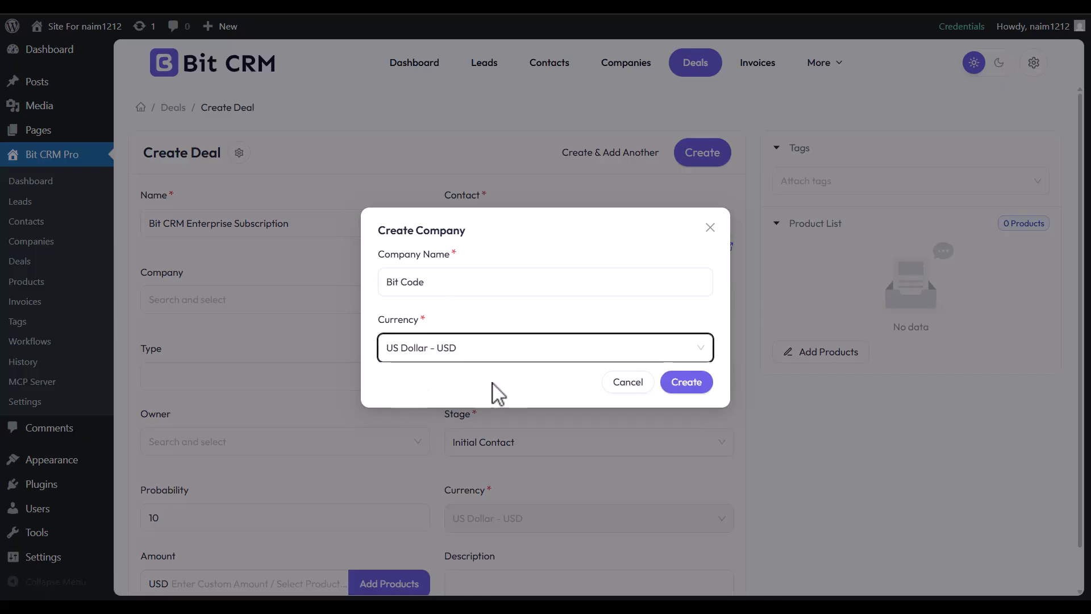
click(685, 382)
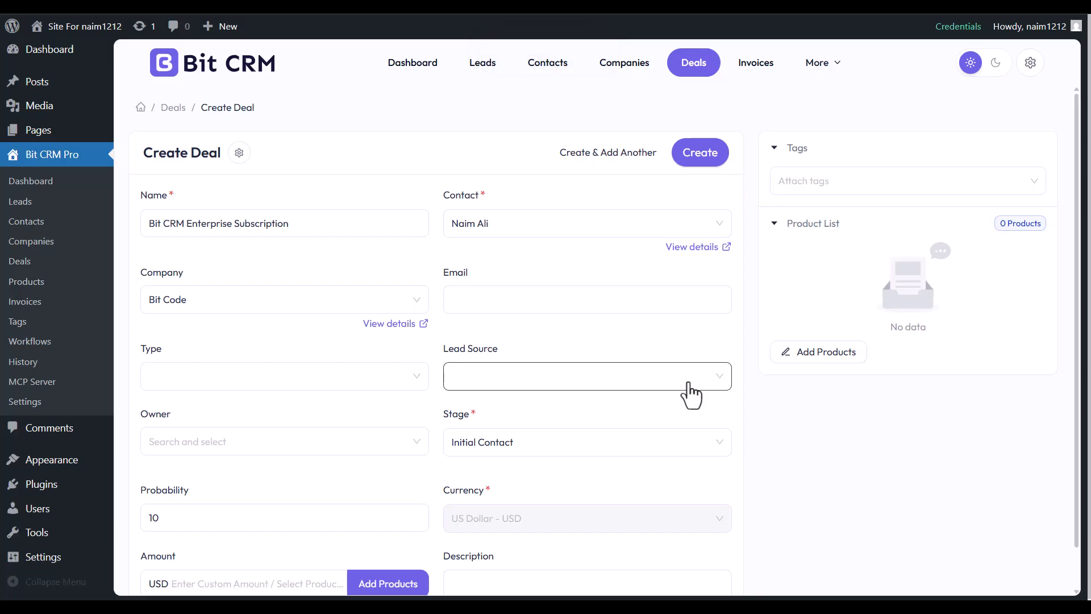
Enter the contact's email address, set type New Business and lead source Advertisement.
click(473, 302)
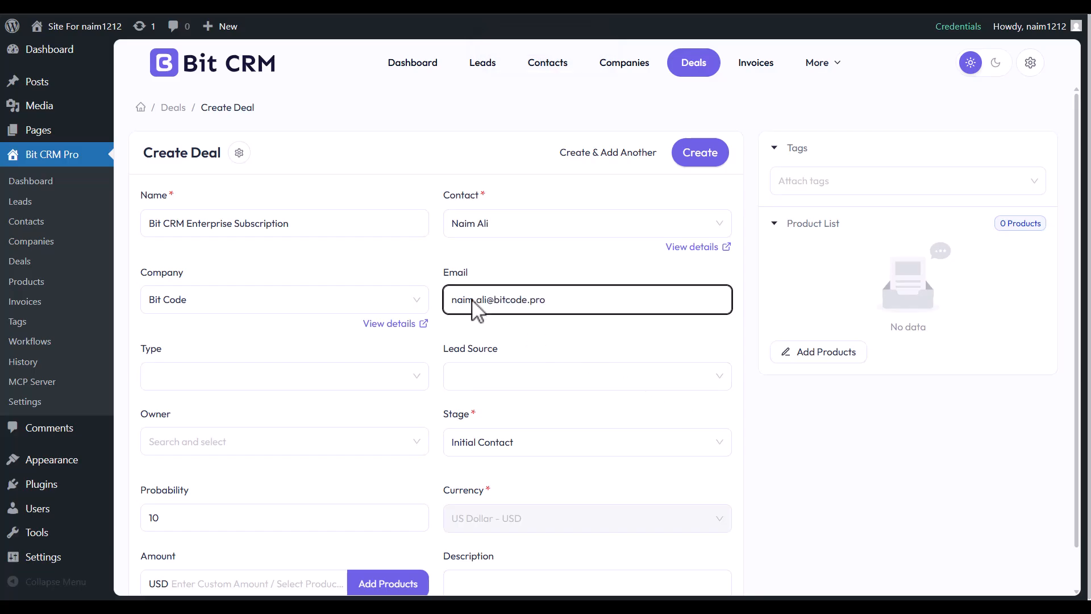
click(181, 381)
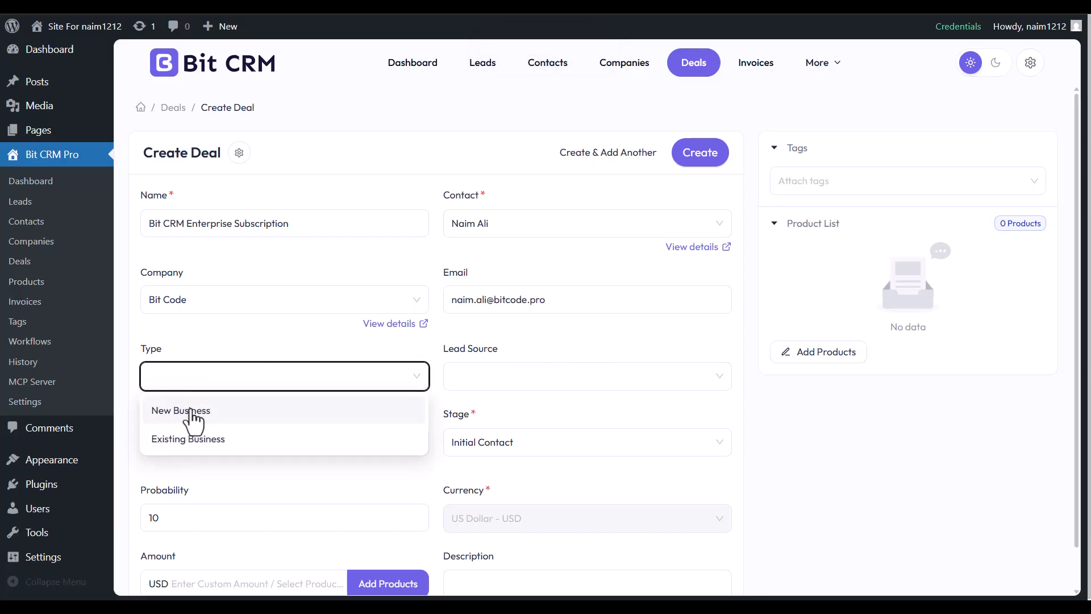
click(194, 419)
click(492, 380)
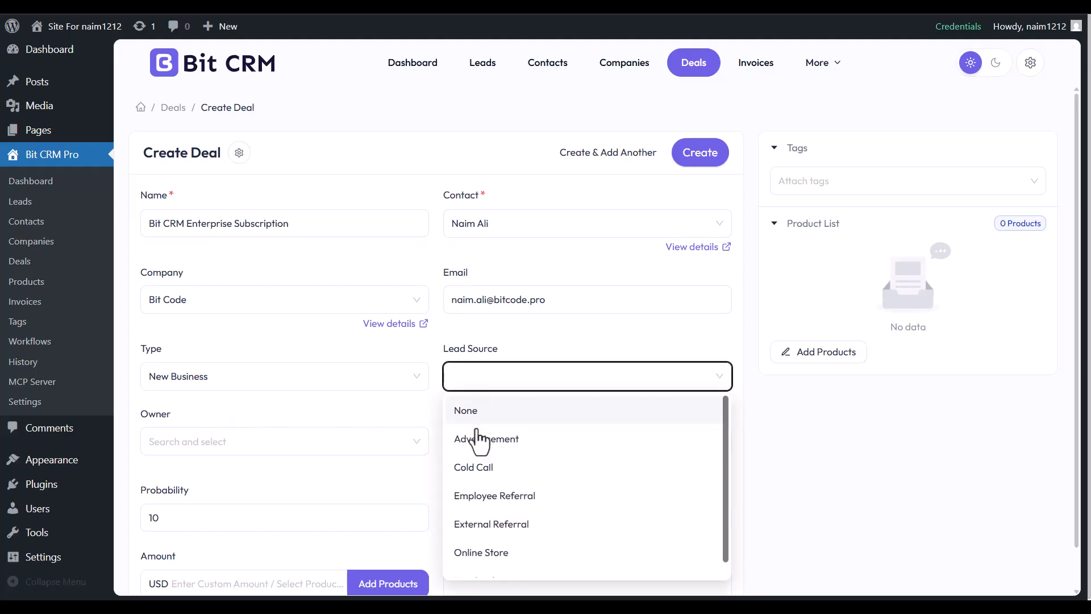
click(471, 441)
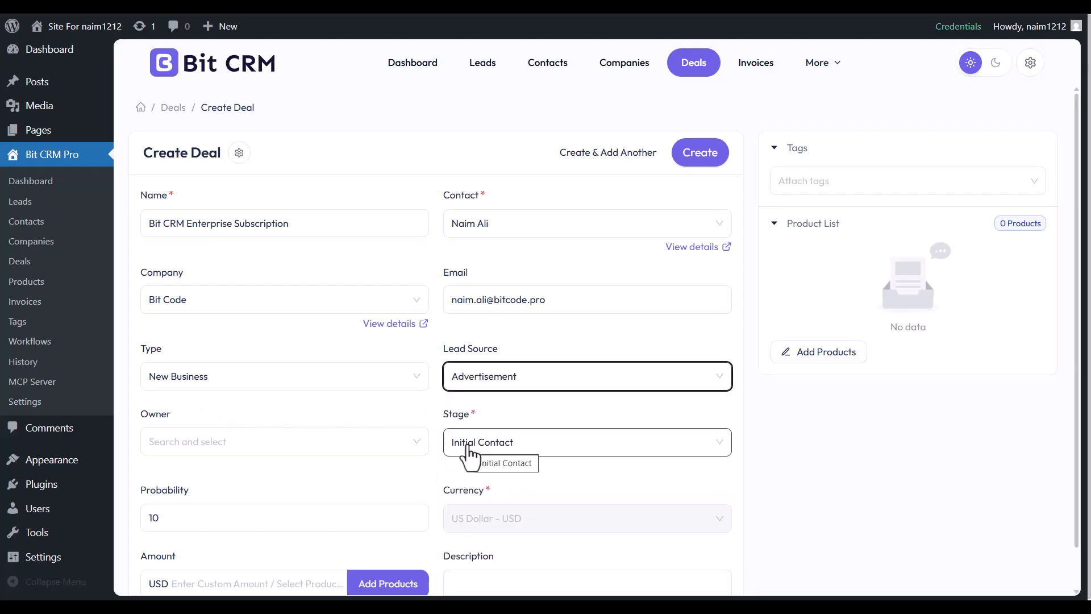
Assign owner Admin, move the deal to the Proposal stage and set probability to 60.
click(166, 447)
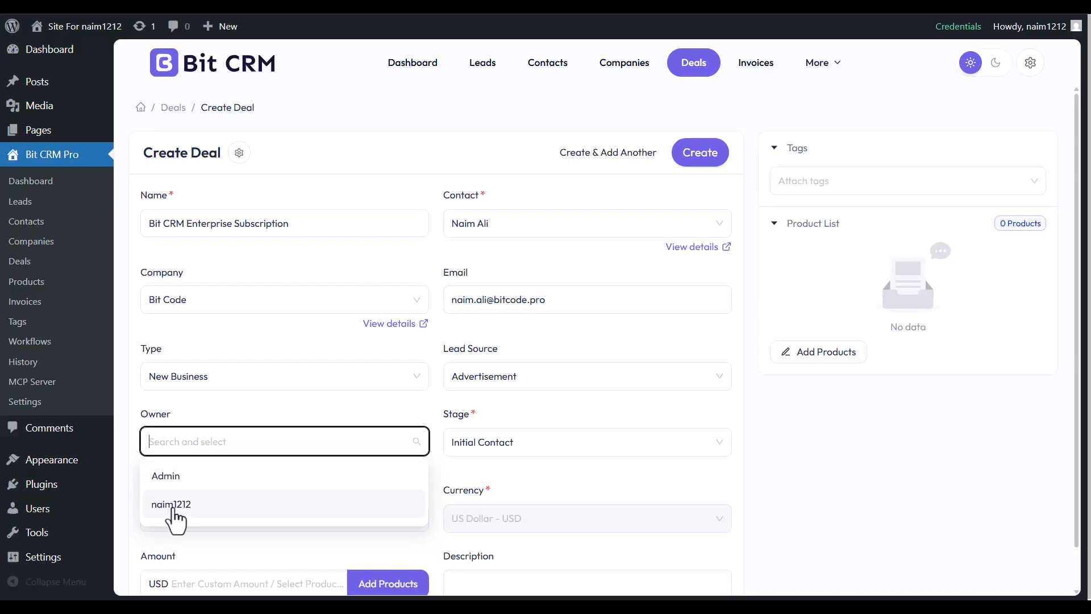
click(171, 481)
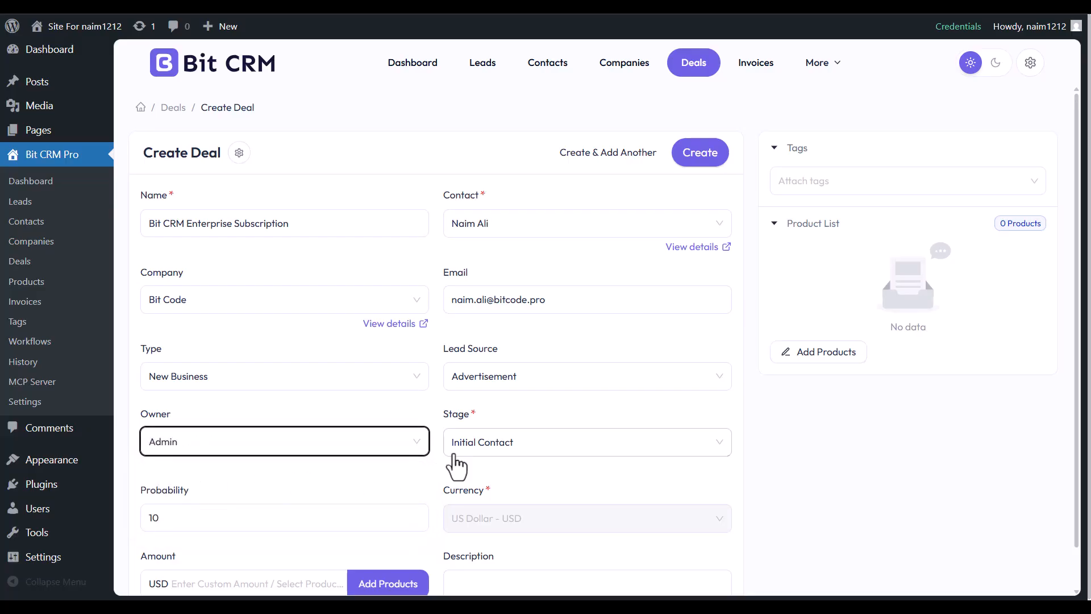
click(465, 451)
click(465, 332)
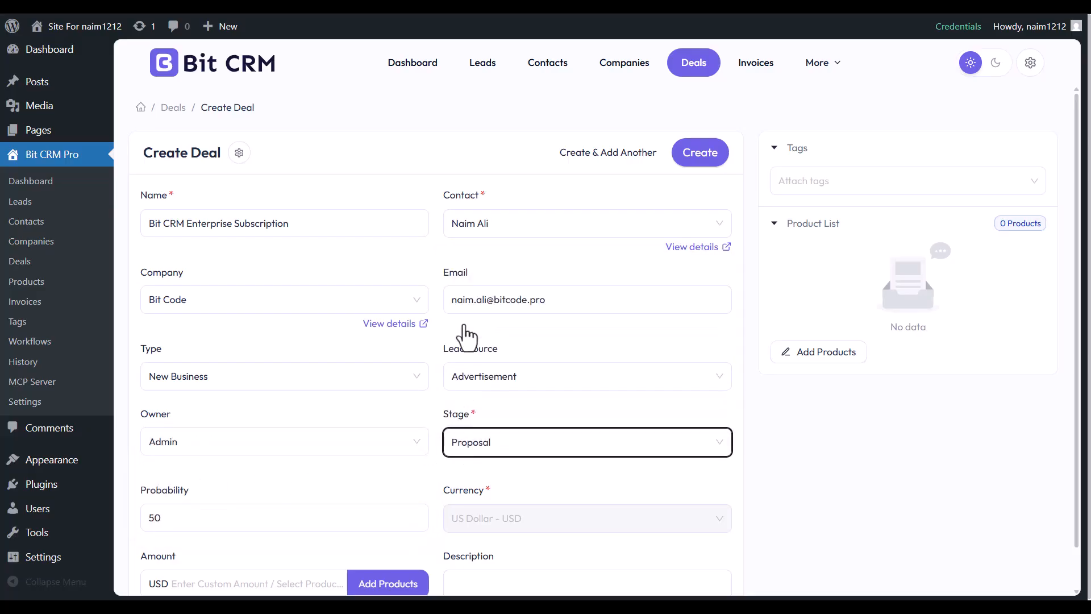
click(238, 519)
key(BackSpace)
key(BackSpace)
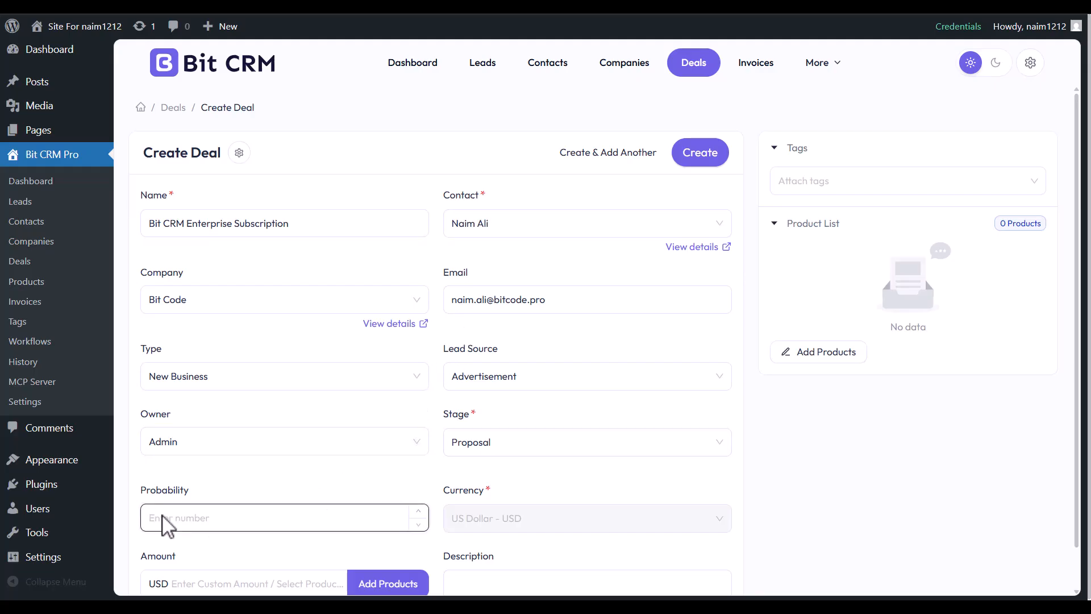
Set the deal amount to 350 and paste in the description paragraph.
scroll(163, 523, down, 1)
click(210, 538)
text(350)
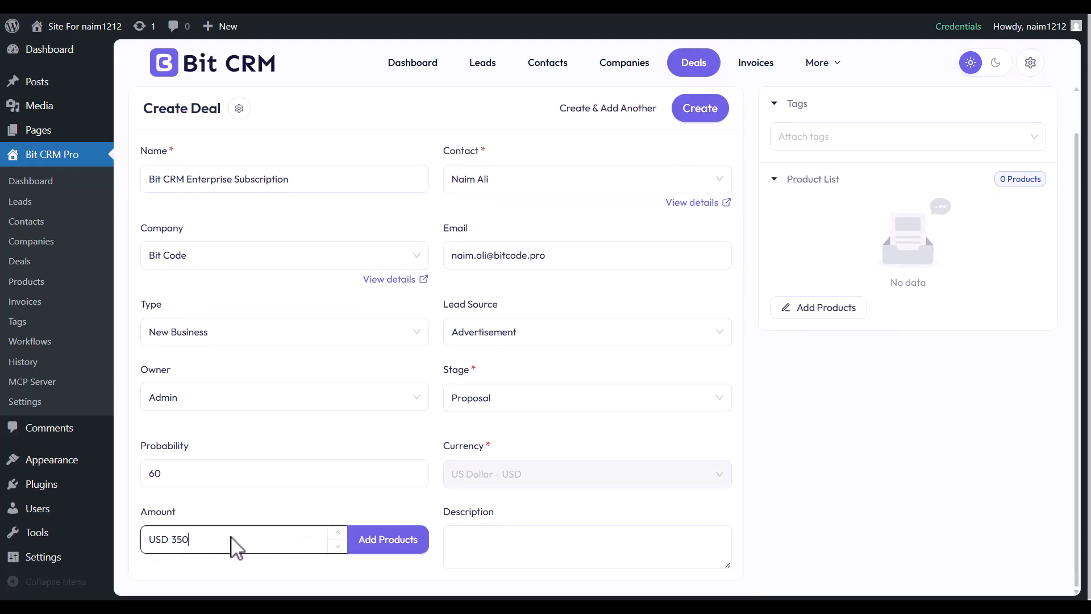
click(484, 554)
text(The client is interested in implementing Bit CRM to streamline lead management, automate sales processes, and improve customer relationship management. A proposal has been shared, and a follow-up meeting is scheduled for discussing pricing and implementation.)
scroll(486, 554, up, 2)
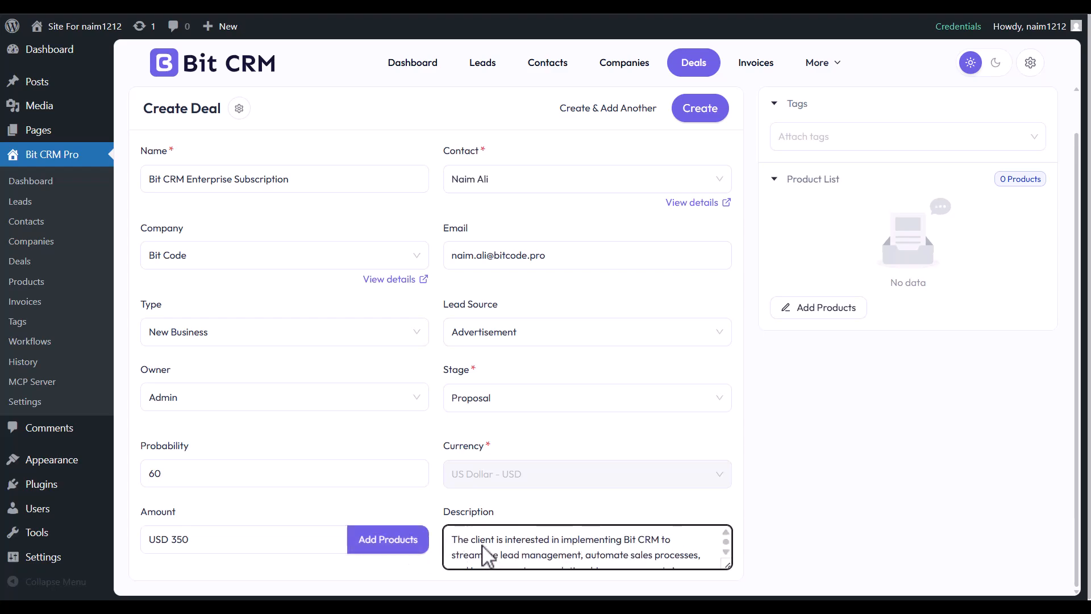
scroll(483, 547, up, 1)
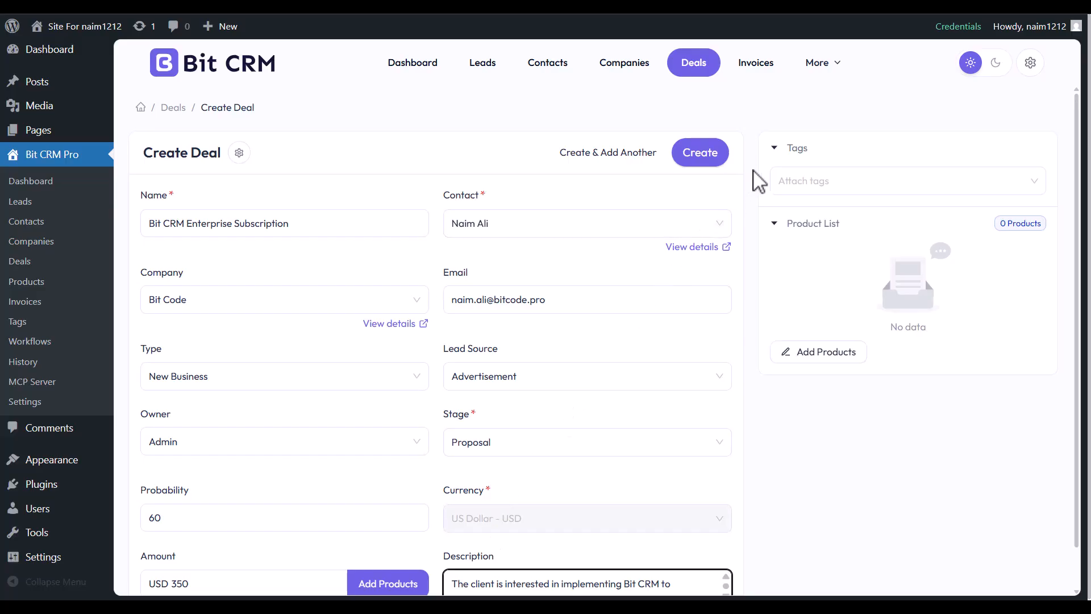
Finding no tags available, open the Tags page in a new browser tab.
click(795, 181)
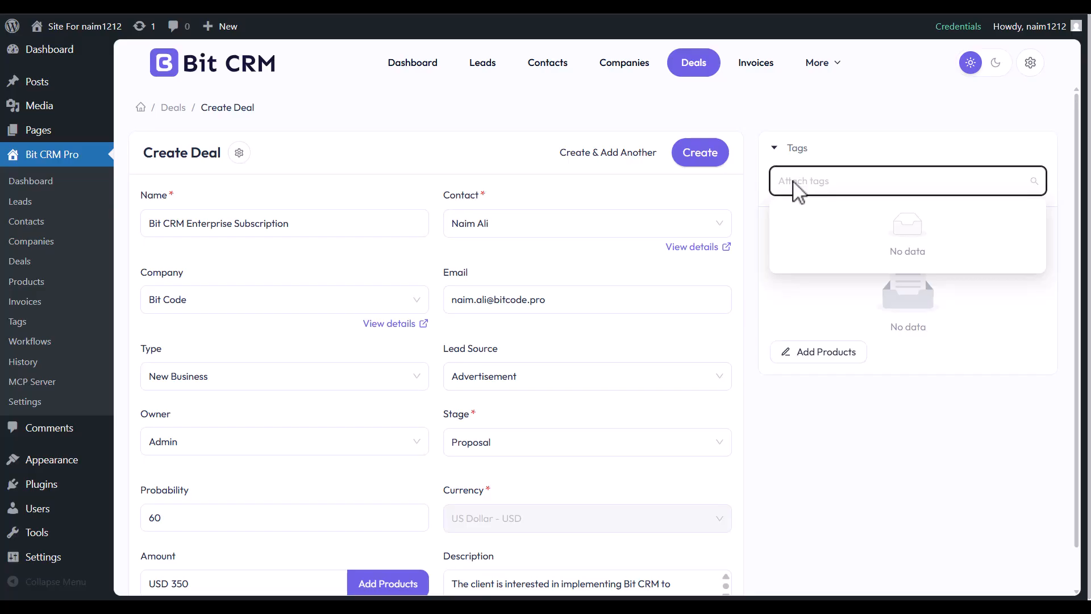
click(793, 181)
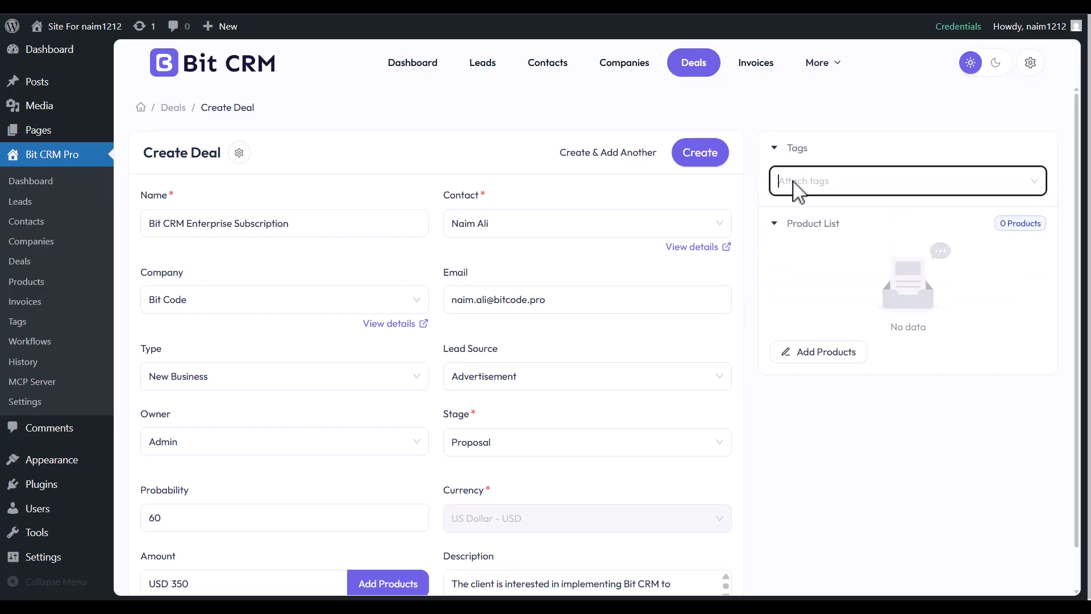
click(821, 67)
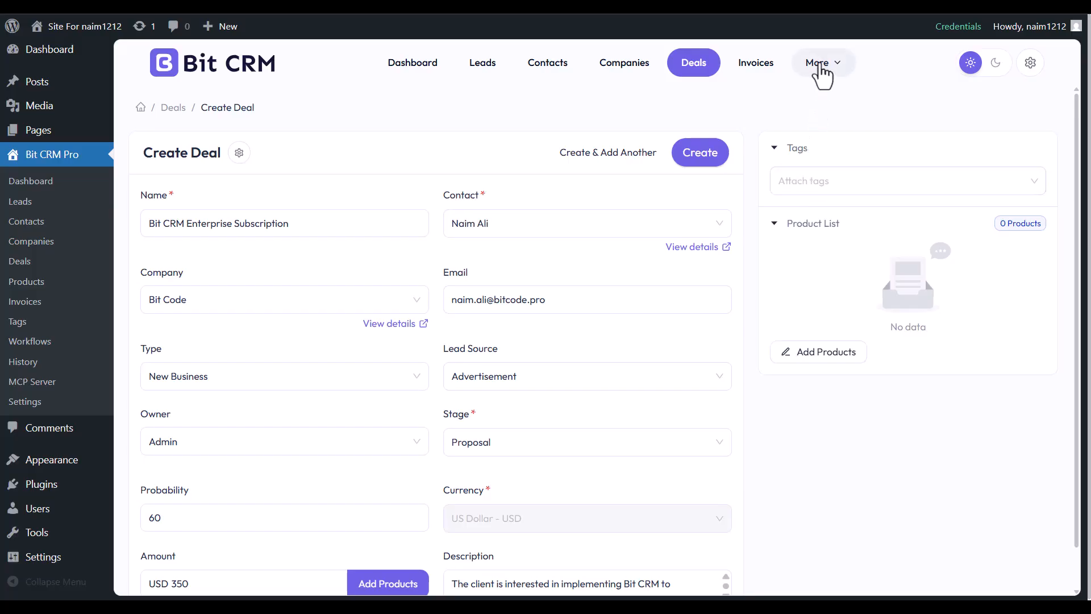
right_click(819, 187)
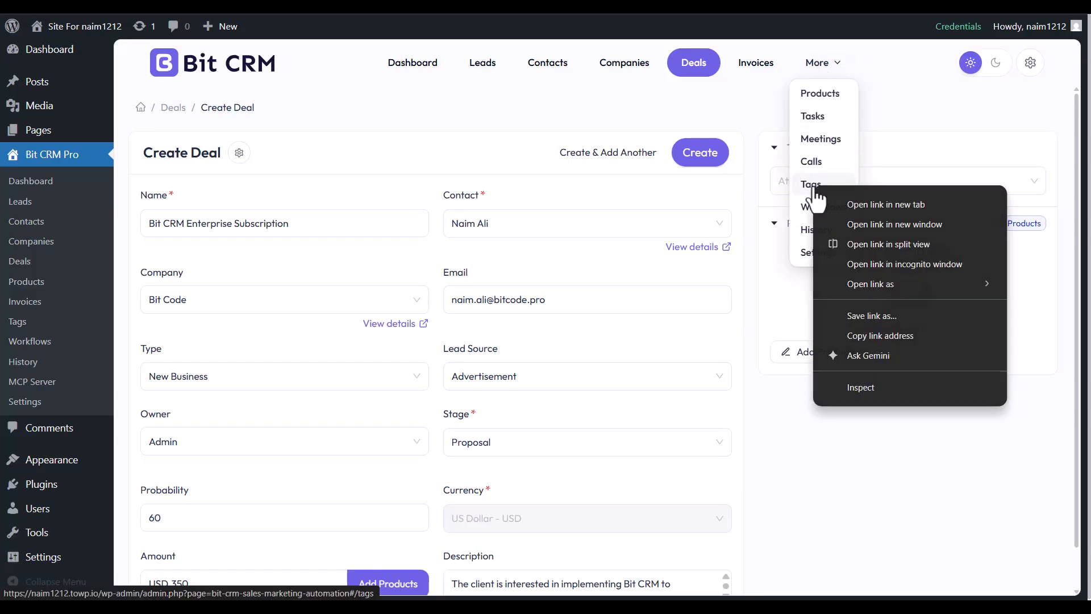
click(903, 206)
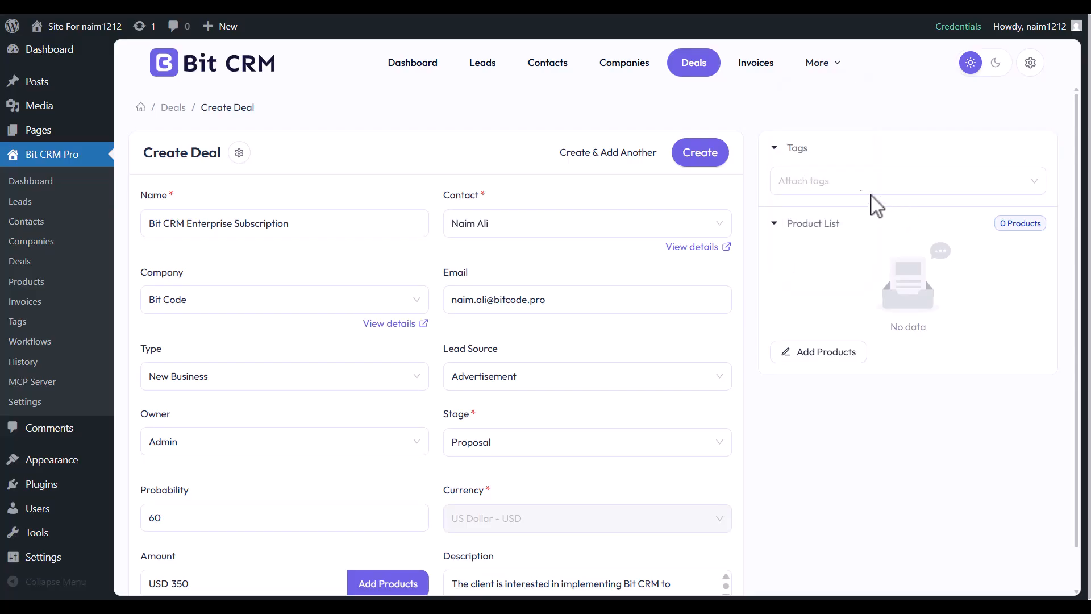
key(ctrl+Tab)
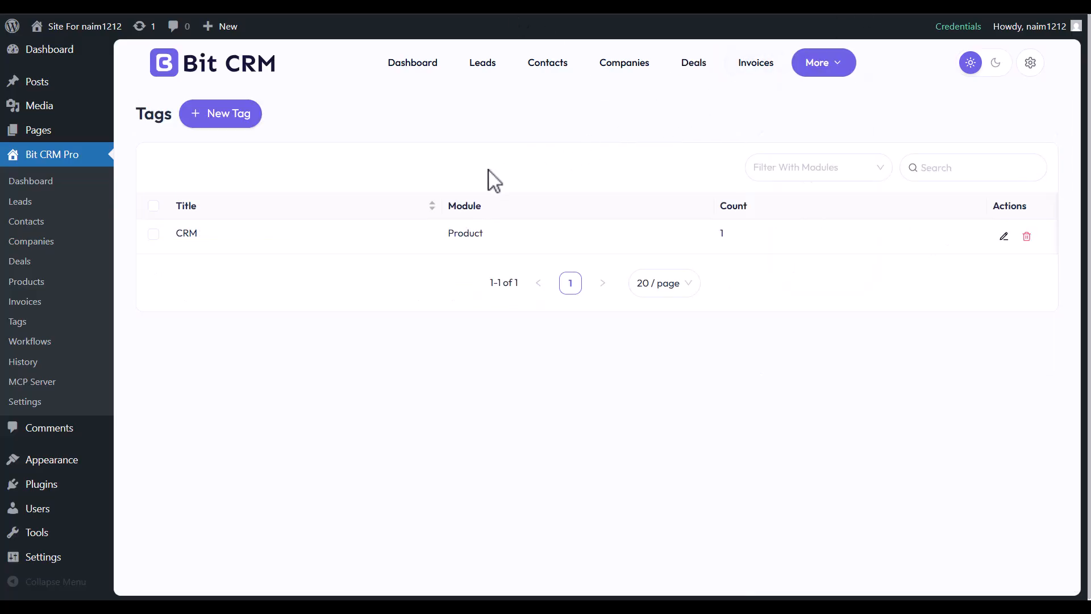
Create a tag titled 'Bit CRM' for the Deal module.
click(221, 118)
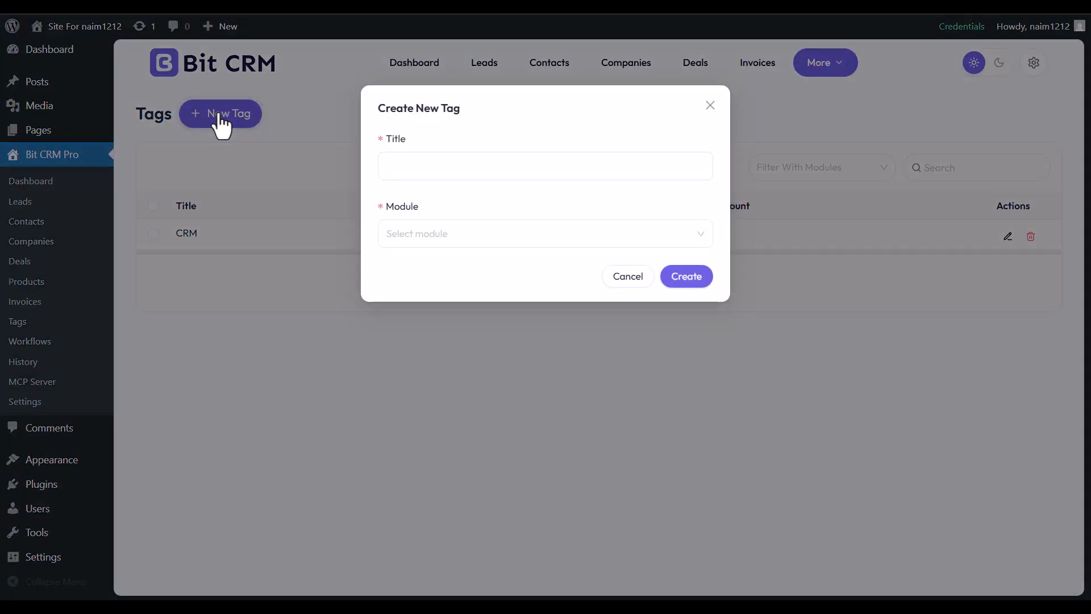
click(417, 167)
text(Bit CRM)
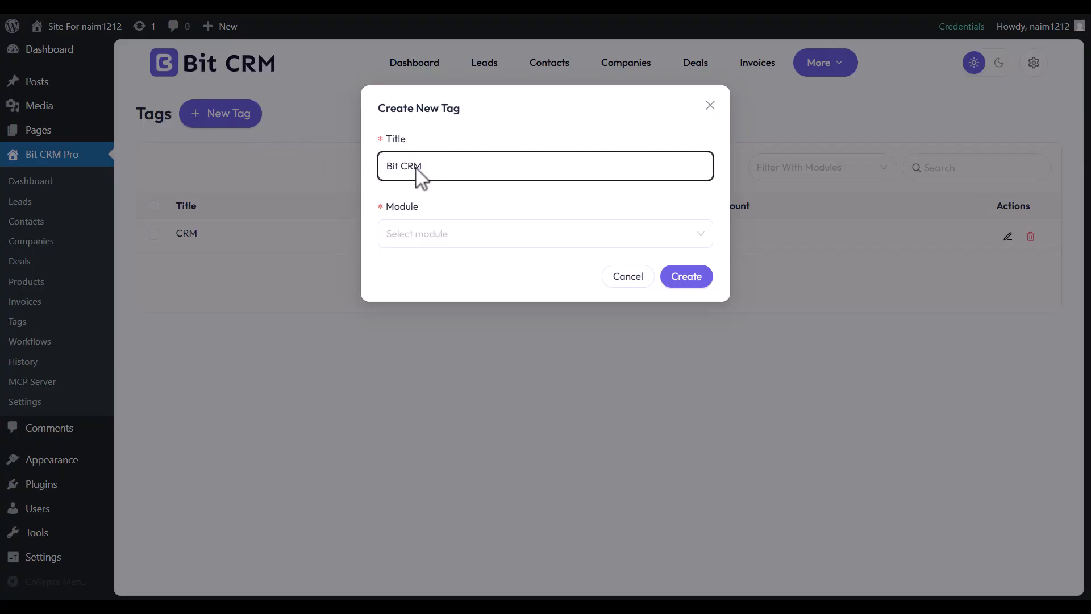
click(423, 235)
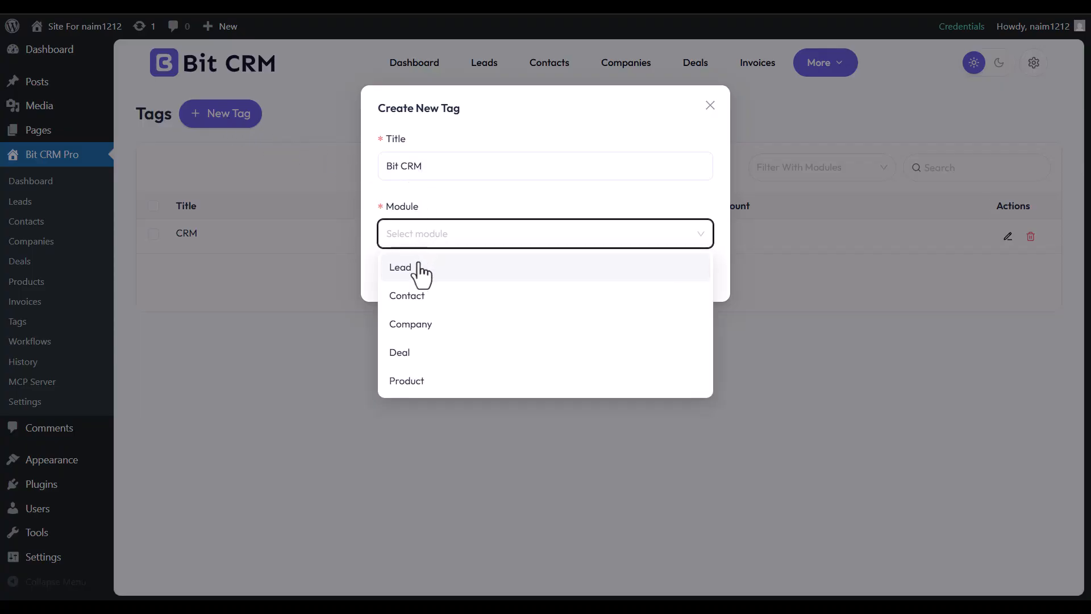
click(402, 353)
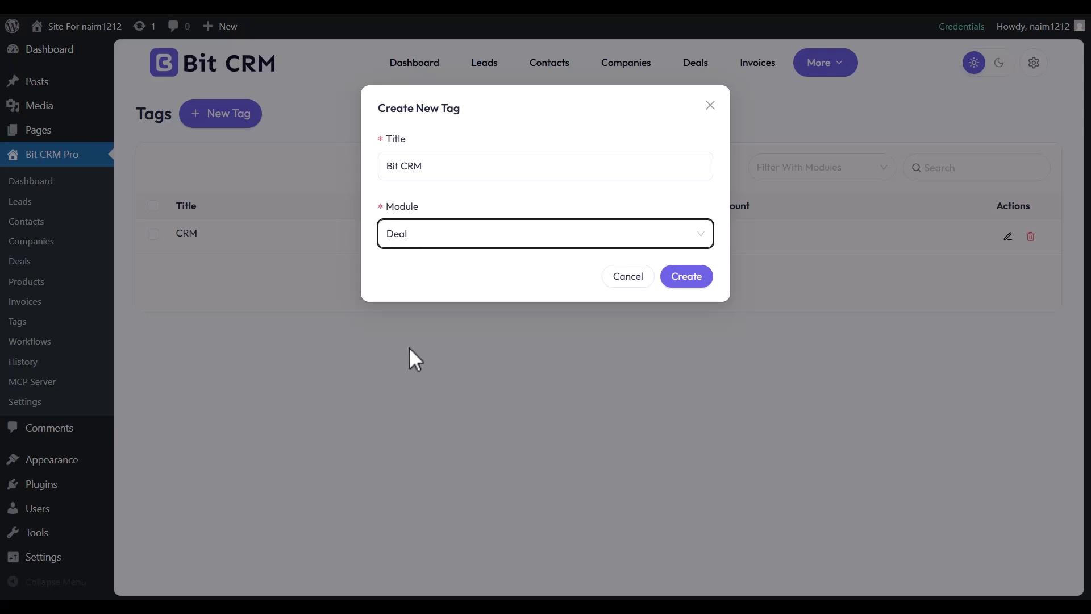
click(682, 278)
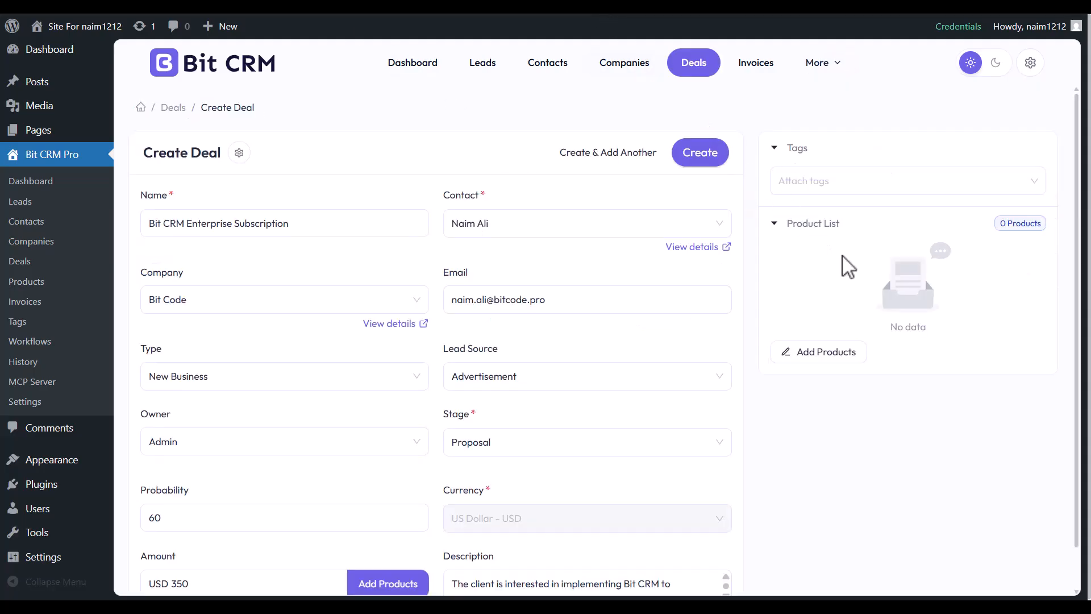
Attach the 'Bit CRM' tag to the draft deal.
click(803, 181)
click(805, 218)
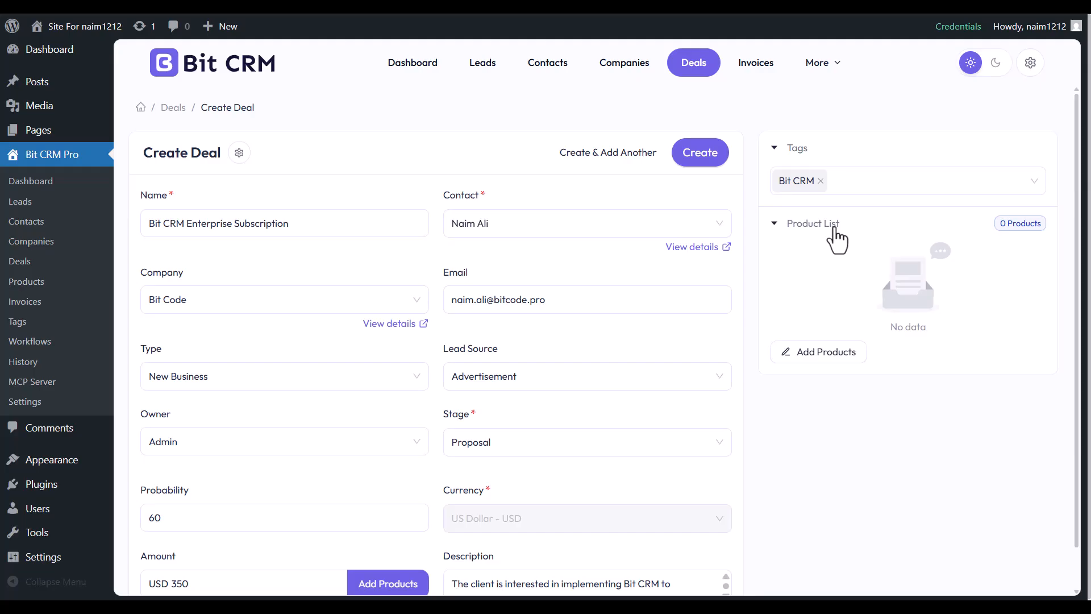
Add the local product Bit CRM Enterprise Plan as a deal line item.
click(818, 351)
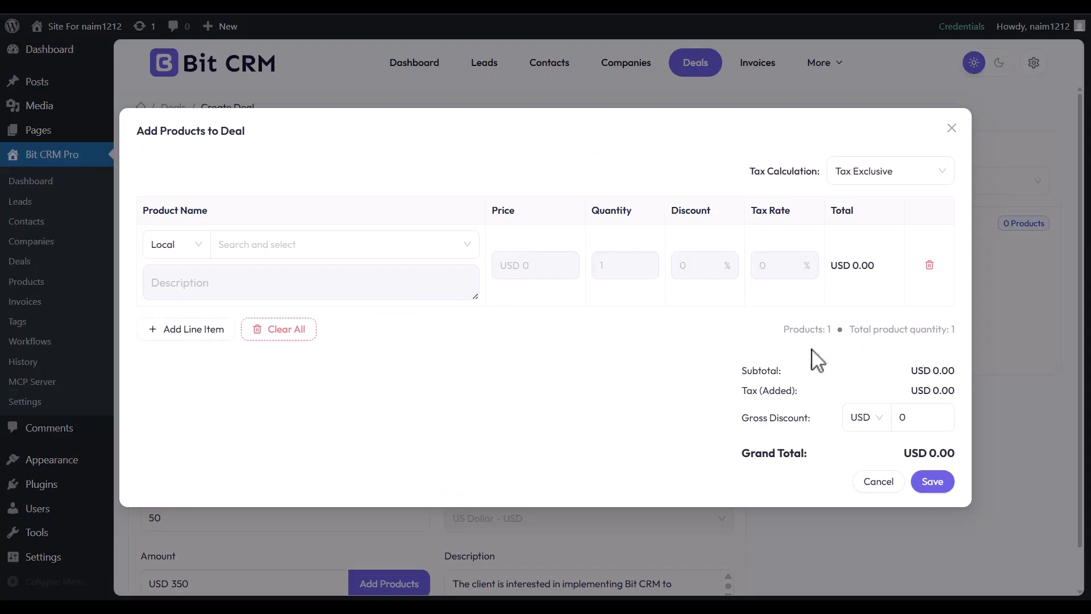
click(191, 246)
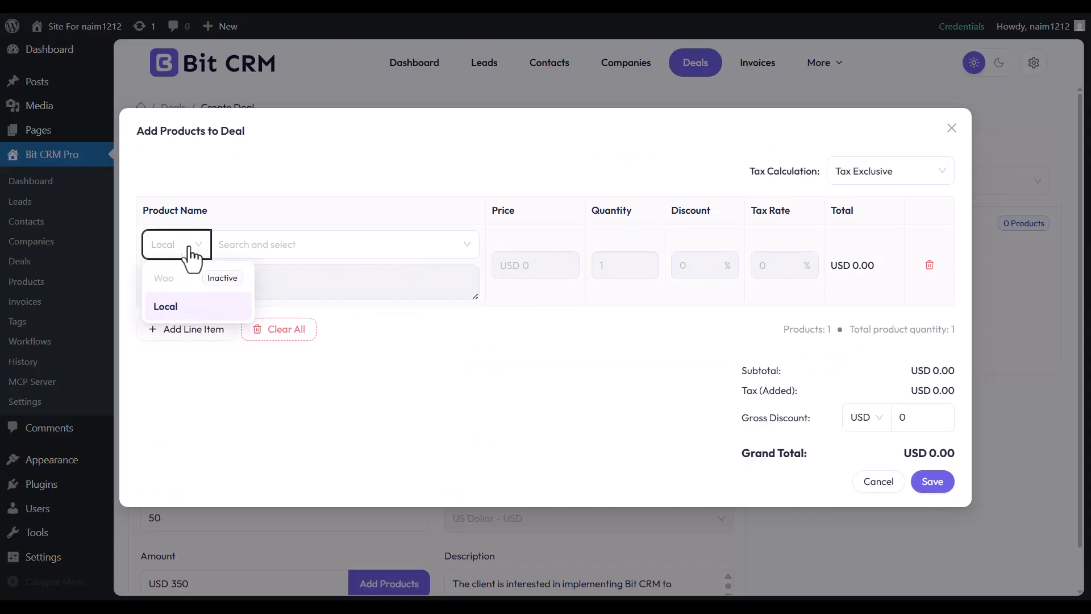
click(171, 307)
click(272, 252)
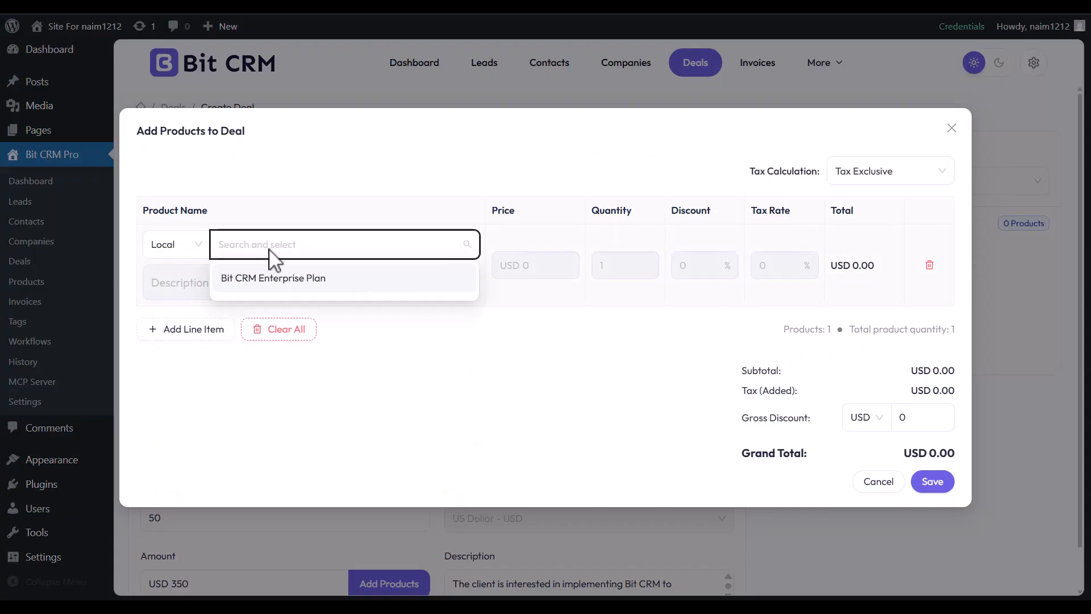
click(258, 278)
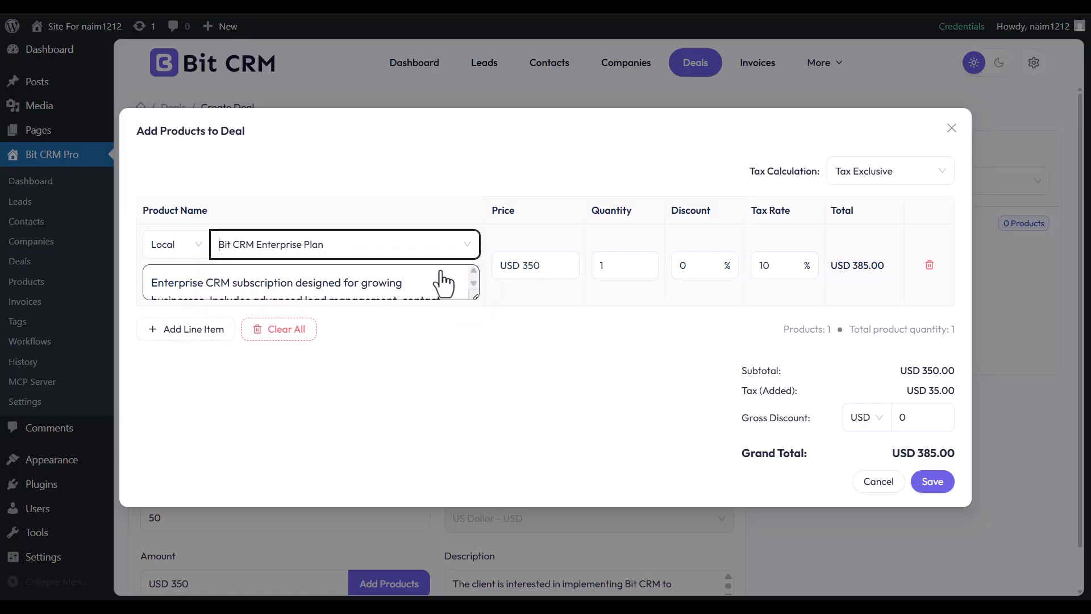
Set the line item to price 350, quantity 1 and a 10% discount.
click(570, 257)
click(570, 258)
click(570, 257)
click(569, 273)
click(570, 273)
click(570, 272)
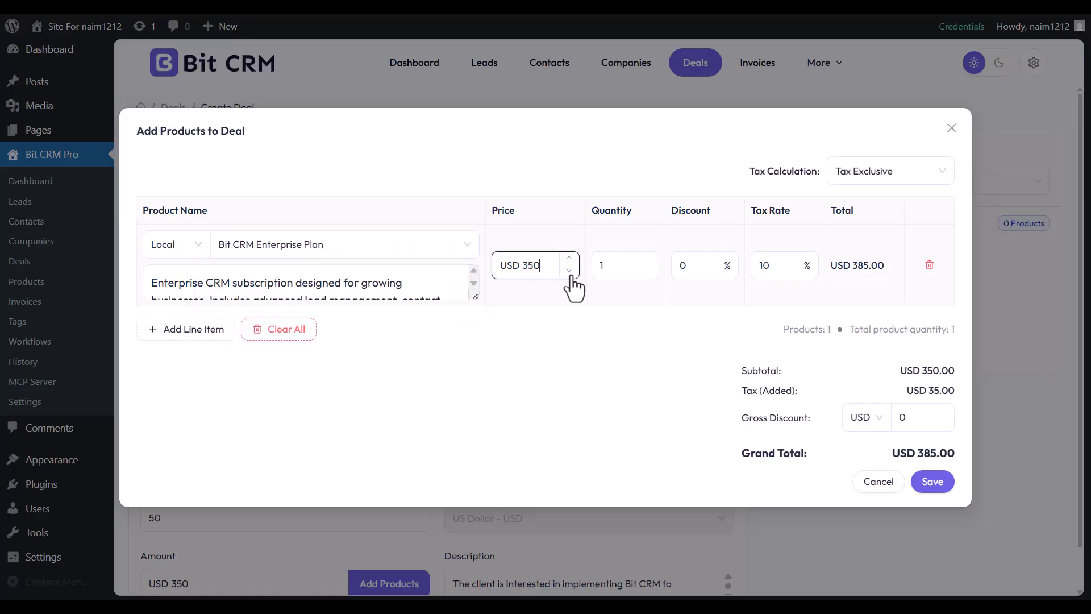
click(650, 258)
click(649, 258)
click(649, 258)
click(649, 270)
click(649, 271)
click(649, 271)
click(714, 267)
drag(732, 259, 733, 260)
click(732, 259)
click(730, 272)
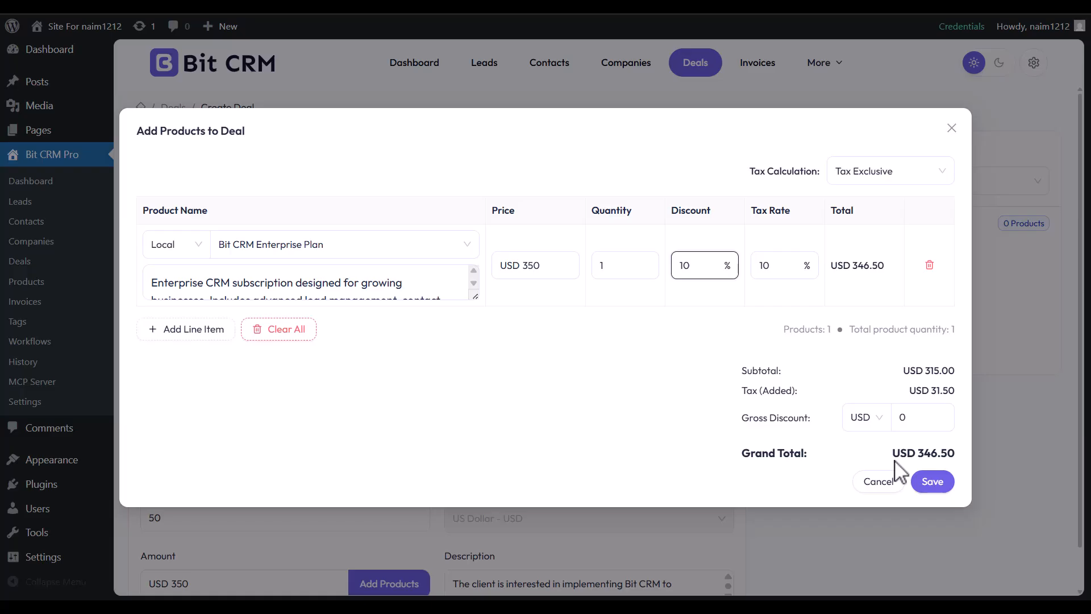
Add and remove an empty second line item, then save the products (total USD 346.50).
click(189, 331)
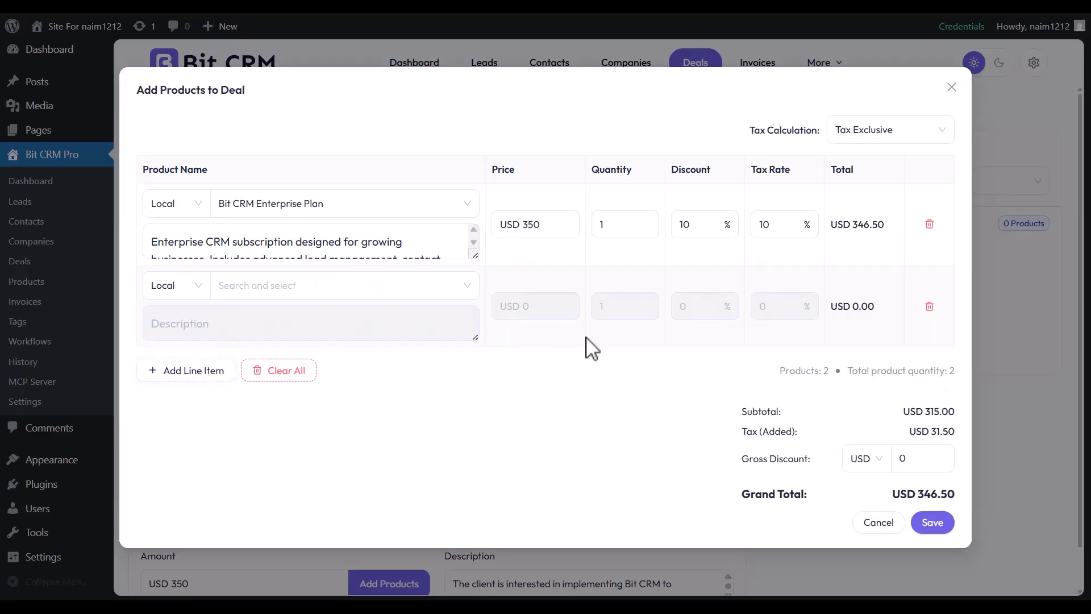
click(929, 307)
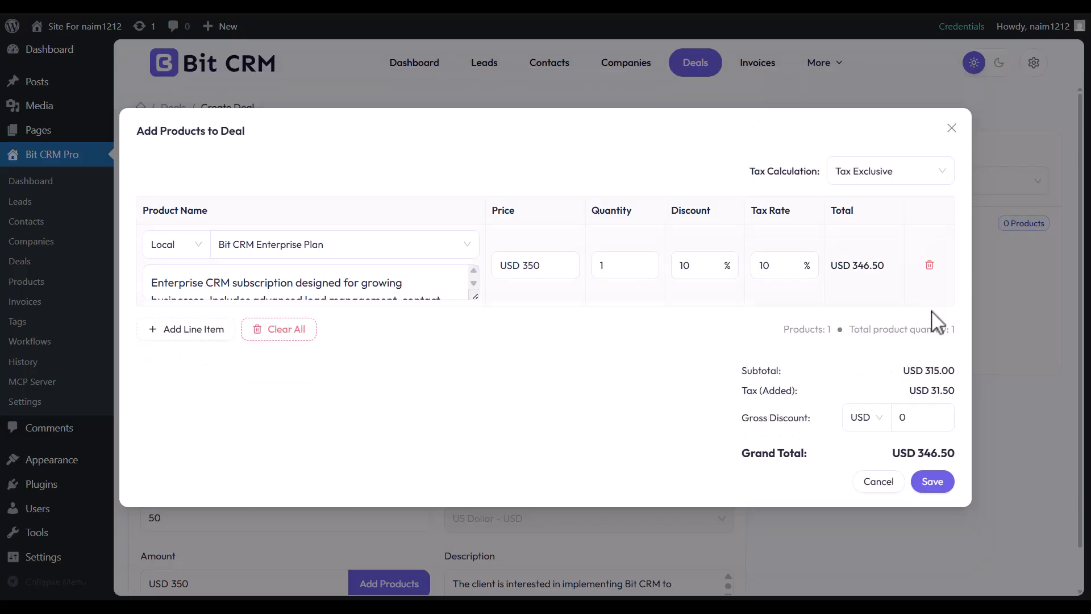
click(938, 483)
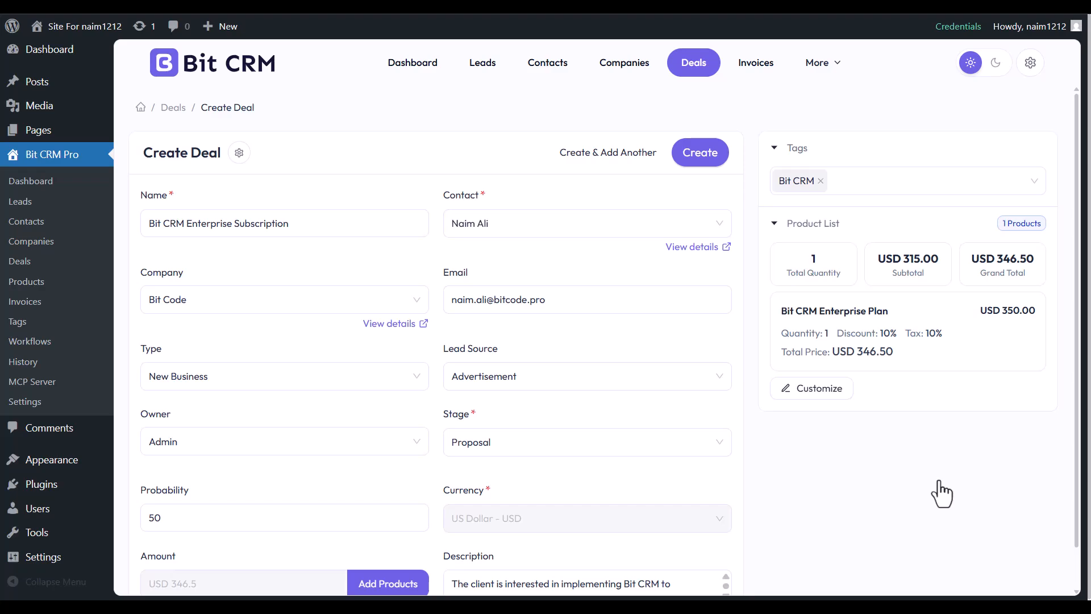
Create the Bit CRM Enterprise Subscription deal.
scroll(519, 349, down, 1)
scroll(519, 348, up, 1)
click(698, 159)
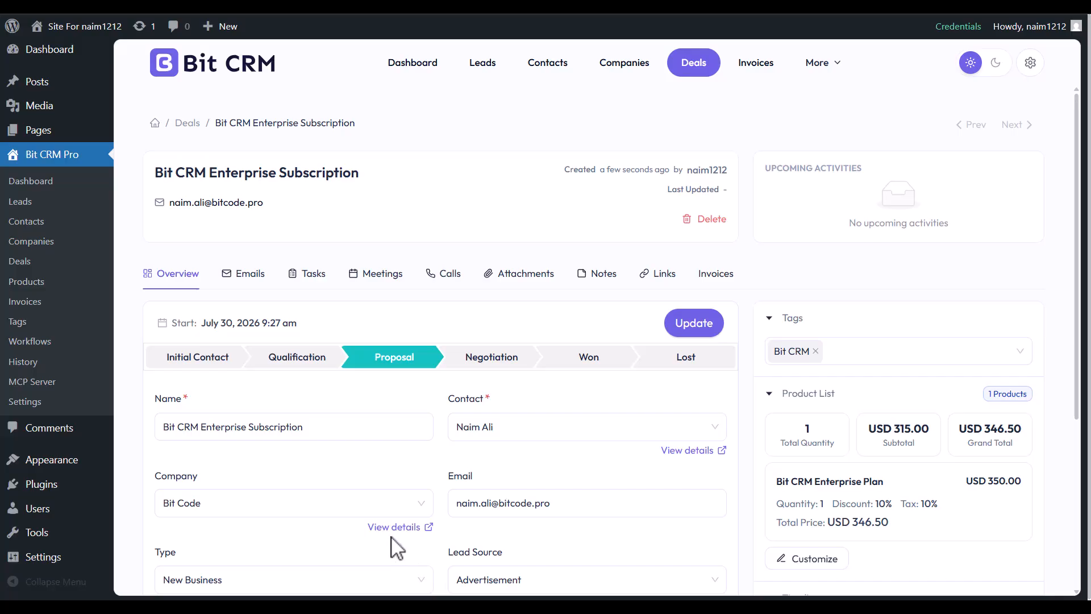
Check the deal's Contact and Email fields and update its details.
click(535, 432)
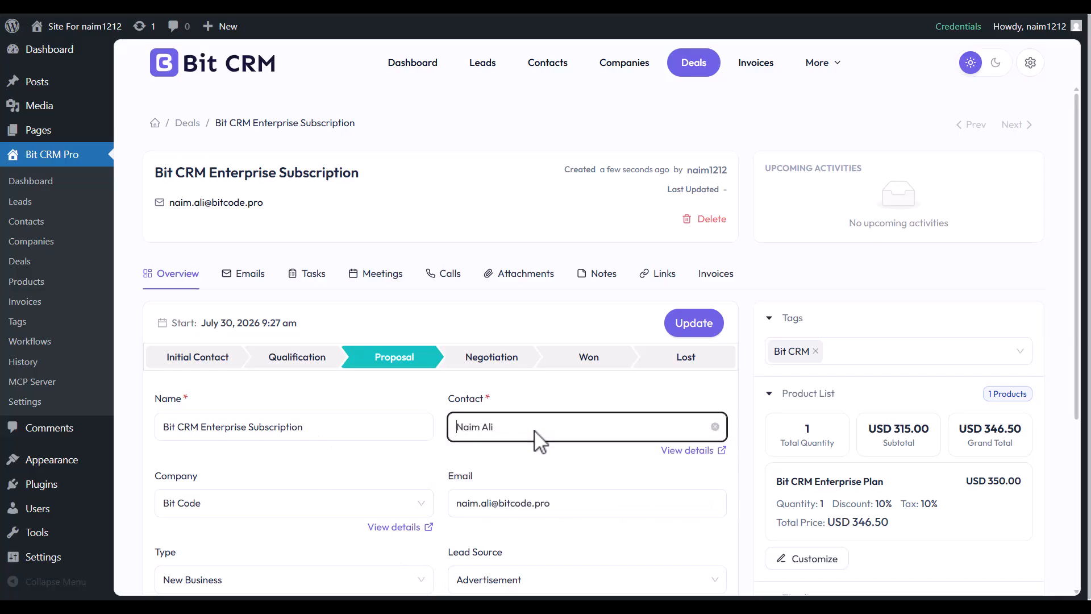
click(609, 506)
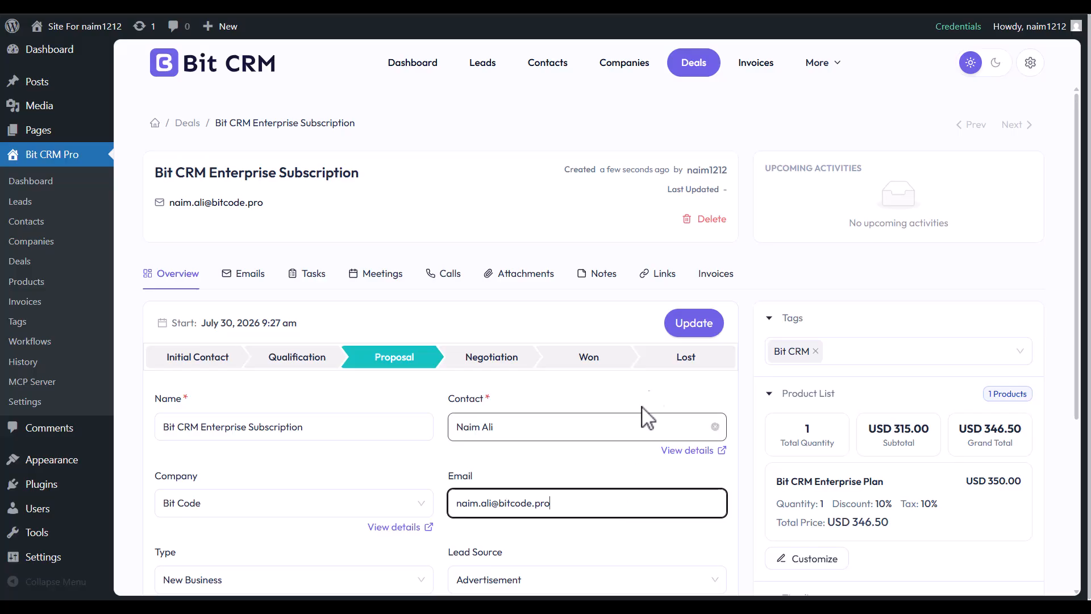
click(694, 322)
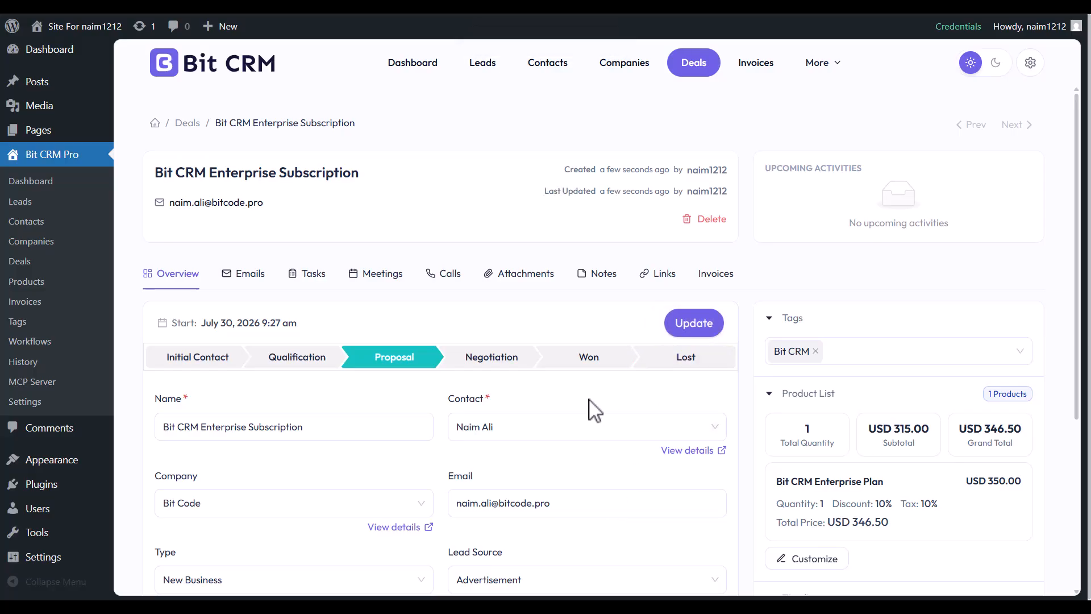
Browse the deal's Emails through Invoices tabs, then return to the Deals board showing it under Proposal.
click(251, 275)
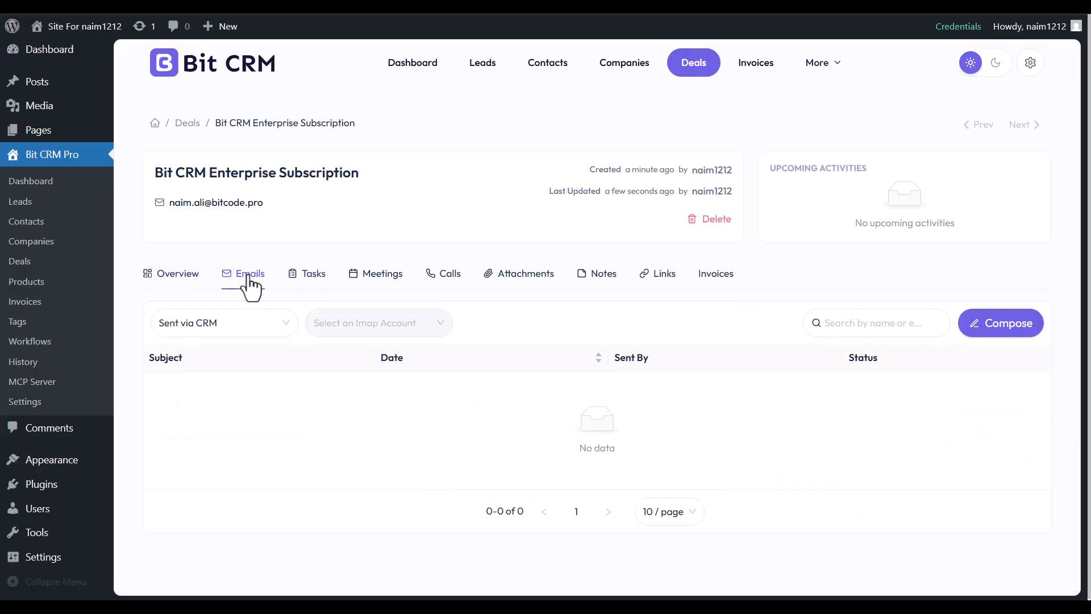
click(316, 287)
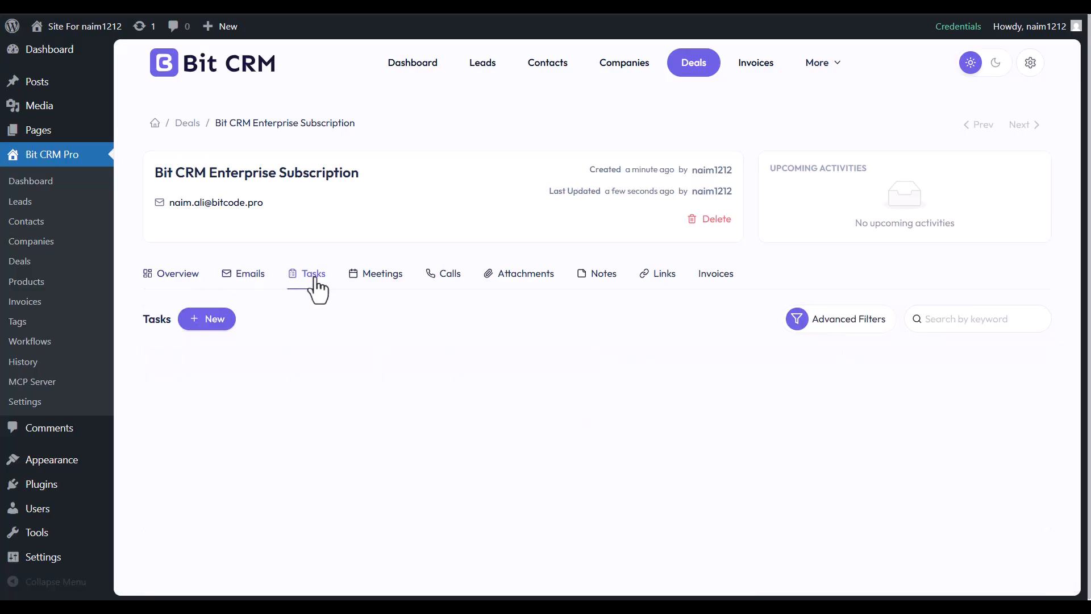
click(383, 291)
click(446, 291)
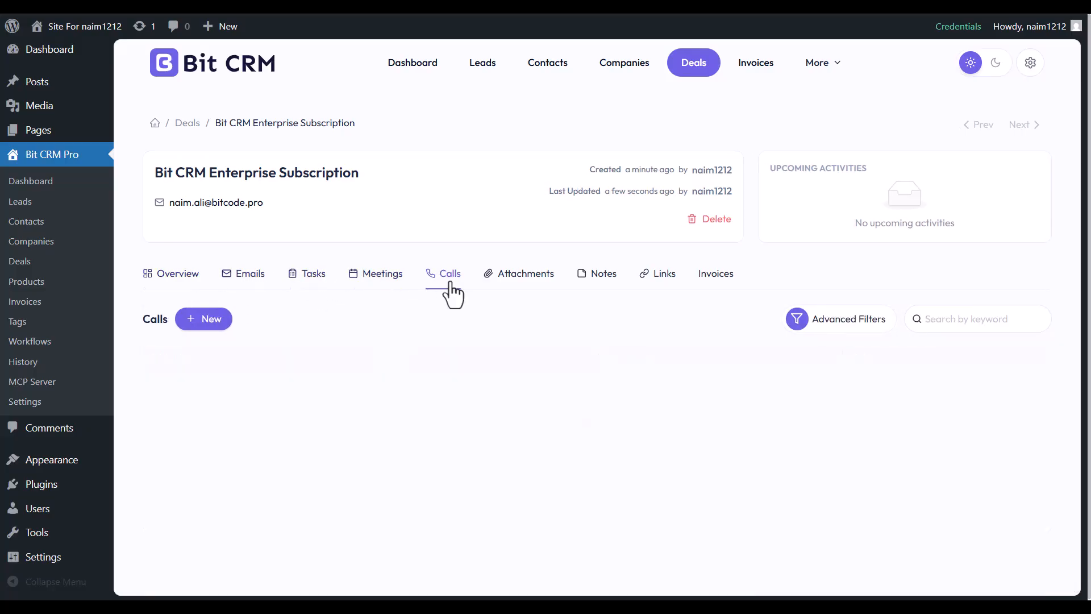
click(514, 291)
click(596, 291)
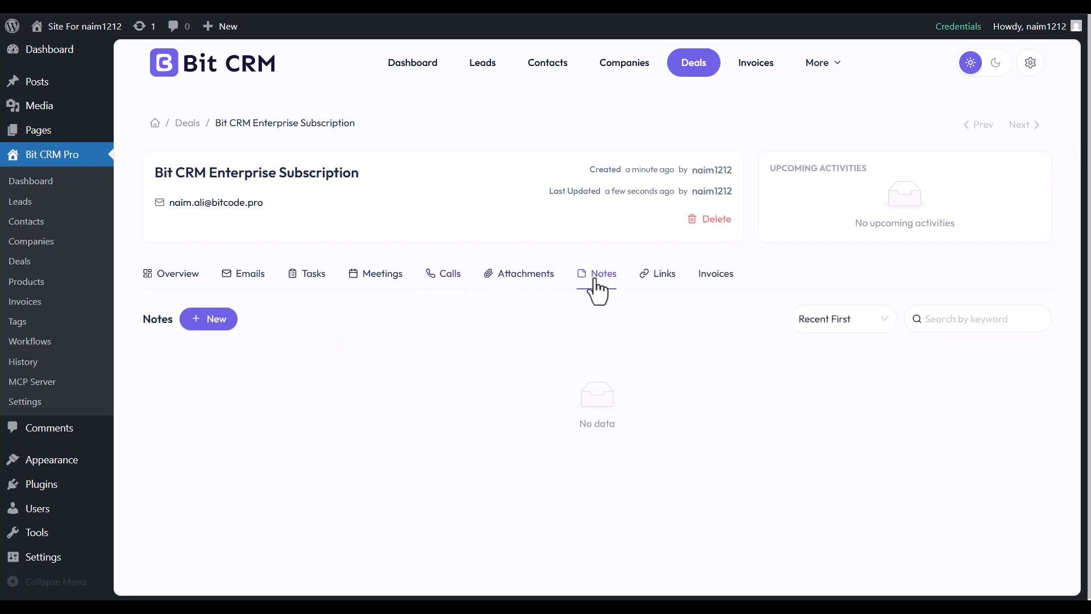
click(656, 290)
click(709, 290)
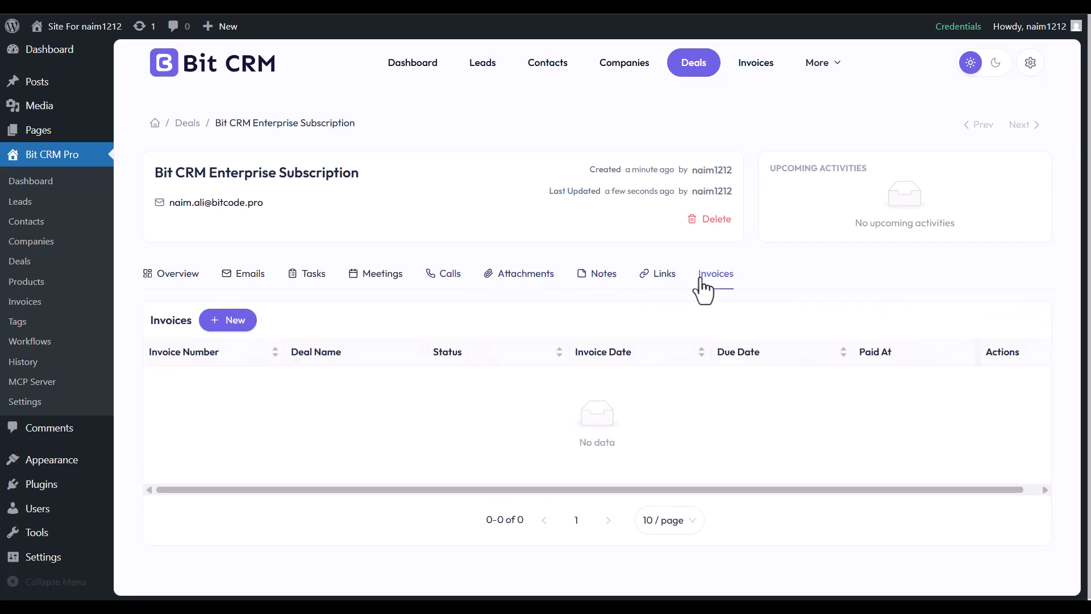
click(180, 279)
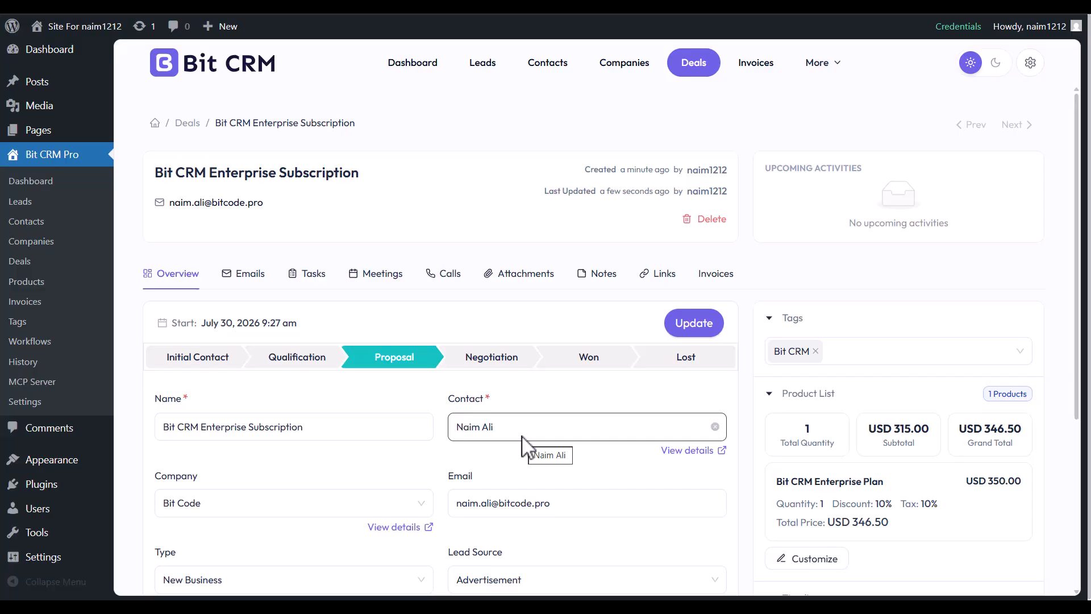
click(187, 123)
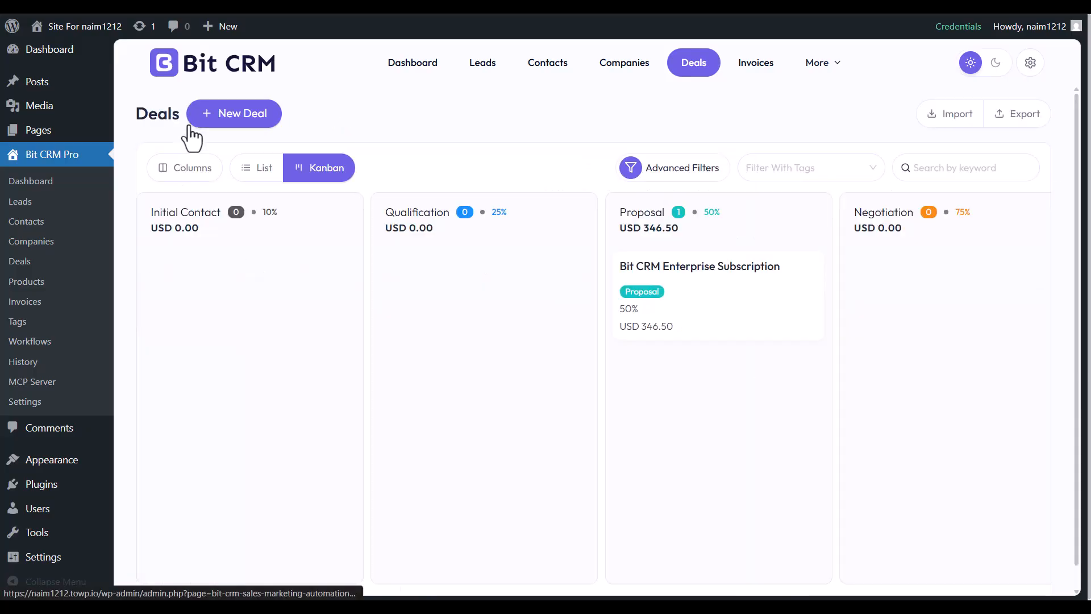